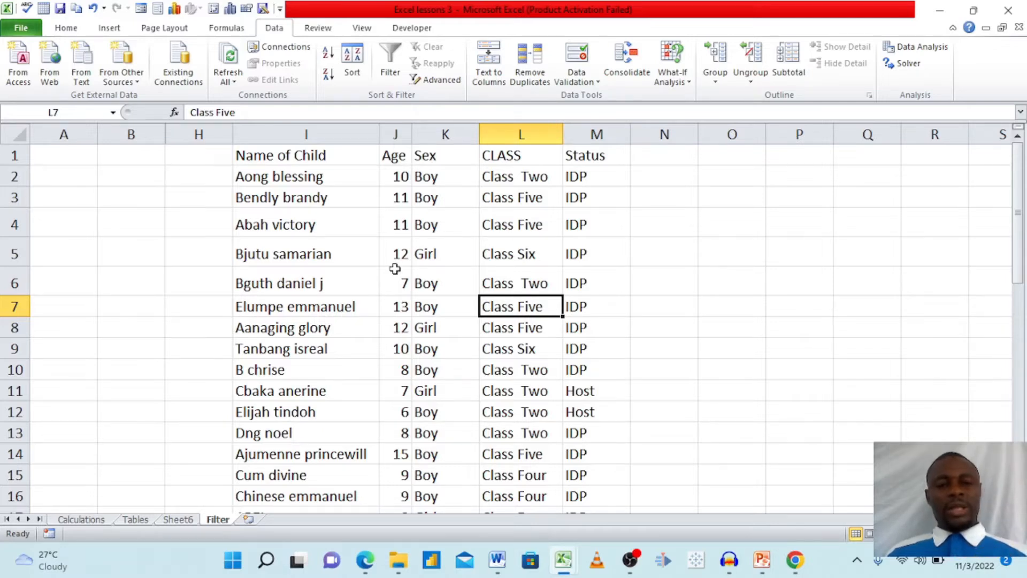
{"action": "left_click", "coordinate": [396, 272]}
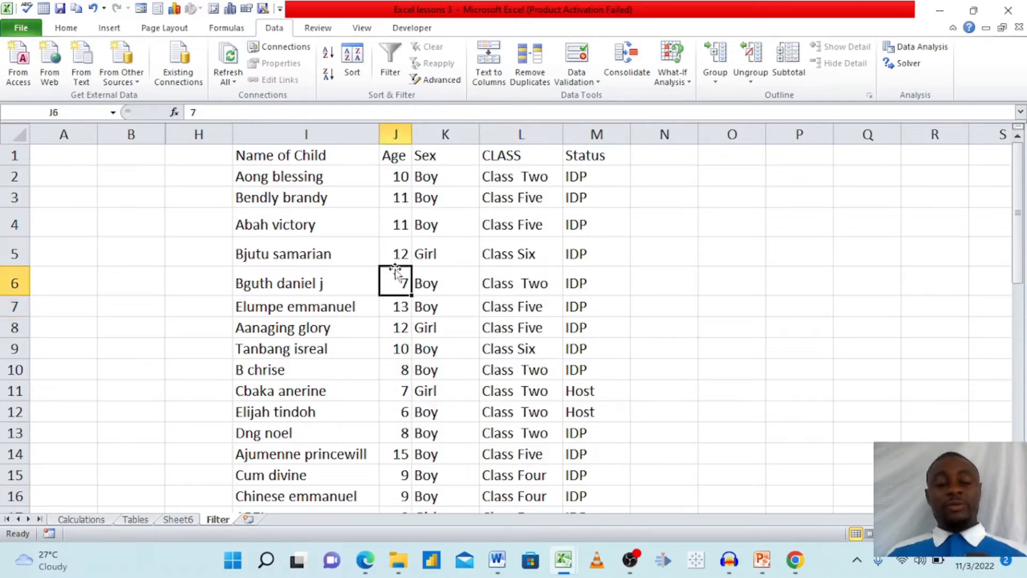
{"action": "left_click", "coordinate": [332, 244]}
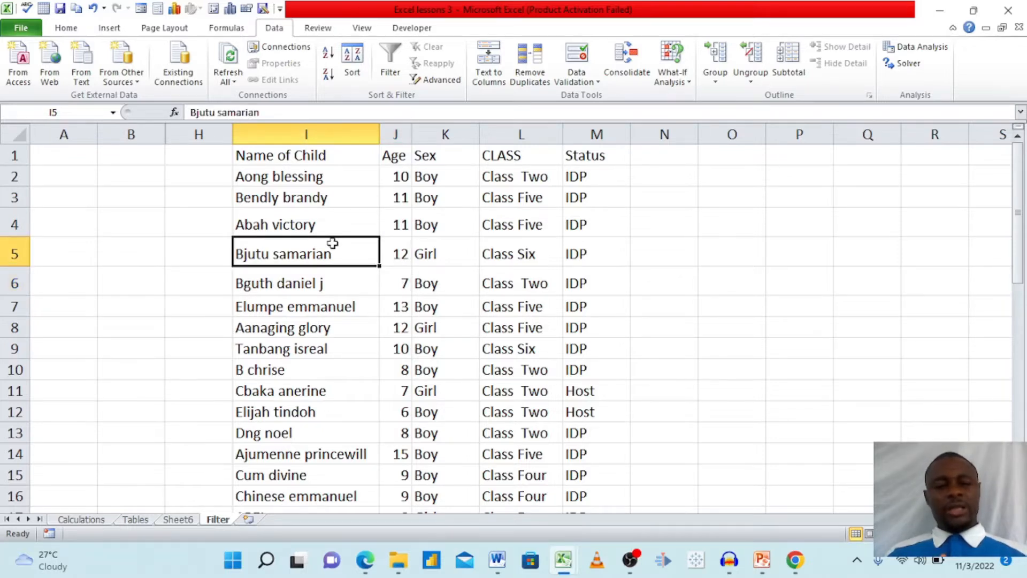
{"action": "left_click", "coordinate": [420, 264]}
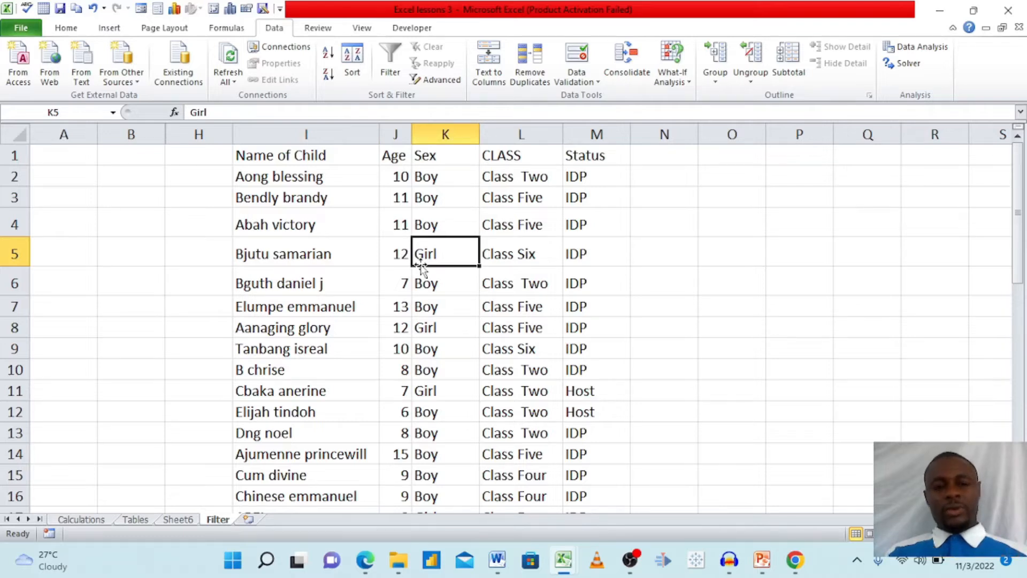
{"action": "left_click", "coordinate": [331, 271]}
{"action": "left_click", "coordinate": [312, 178]}
{"action": "left_click", "coordinate": [533, 248]}
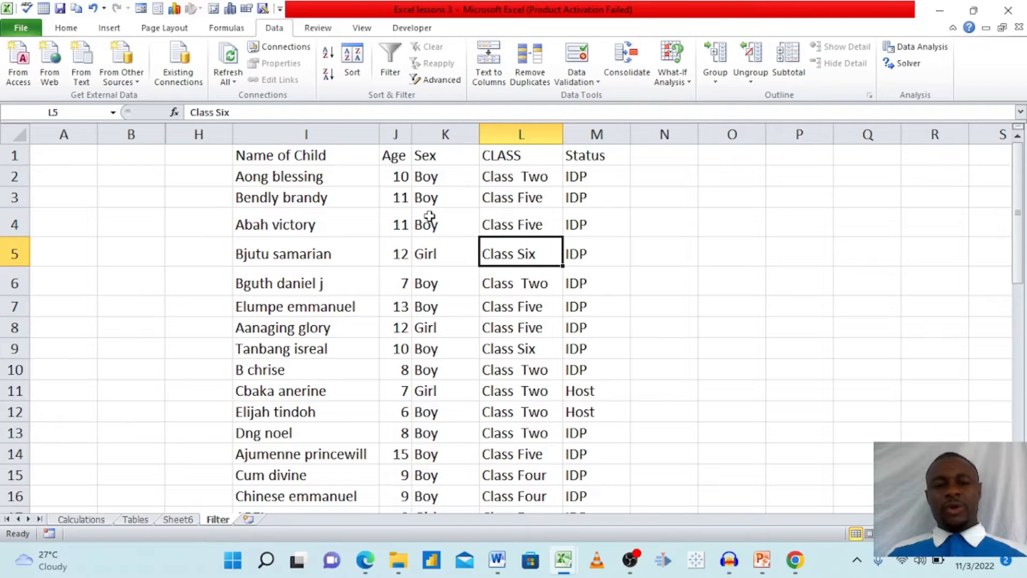
{"action": "left_click", "coordinate": [328, 178]}
{"action": "left_click", "coordinate": [442, 198]}
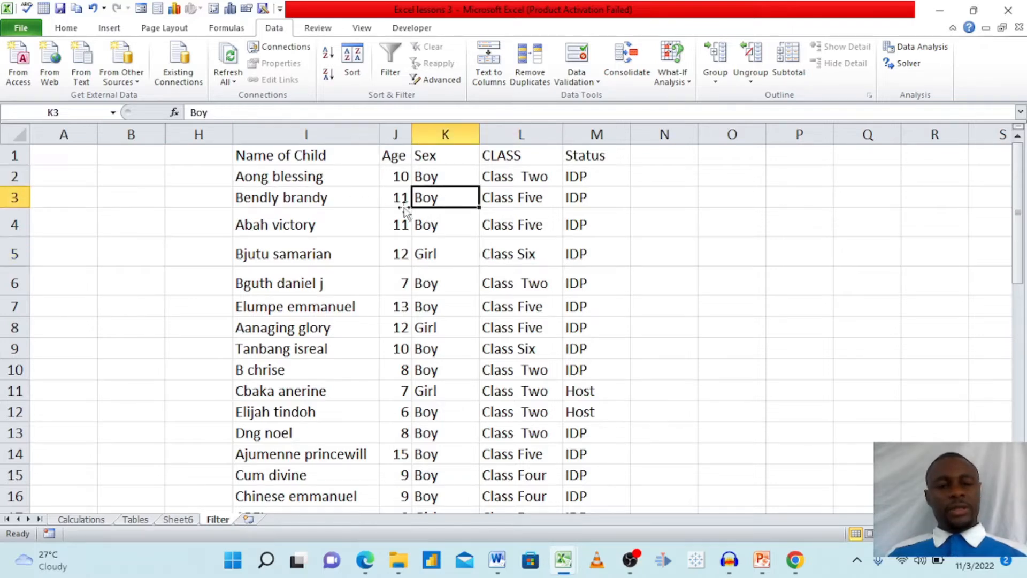
{"action": "left_click", "coordinate": [343, 232]}
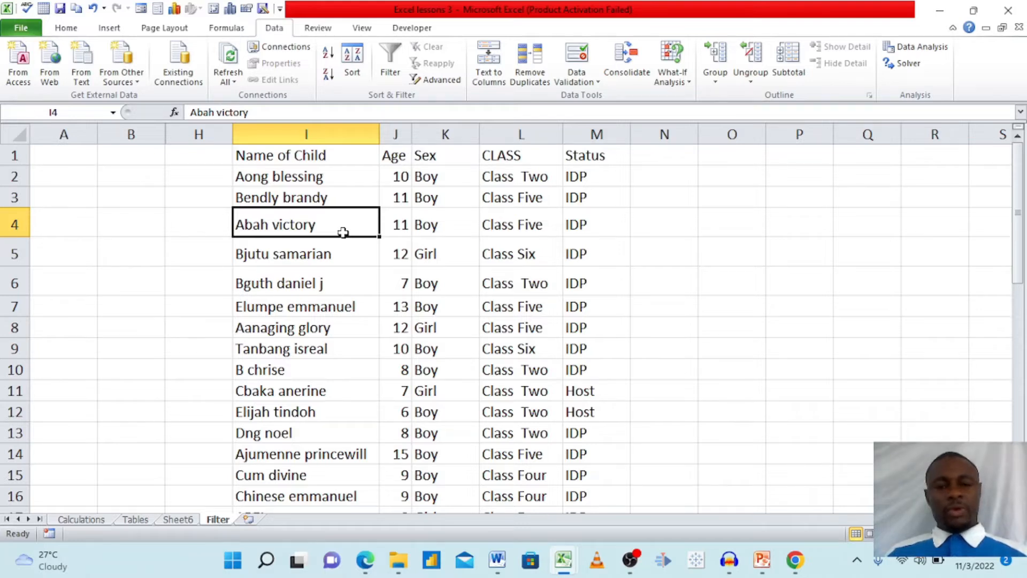
- Convert the children's data range I1:M43 into a table with headers
{"action": "left_click", "coordinate": [408, 246]}
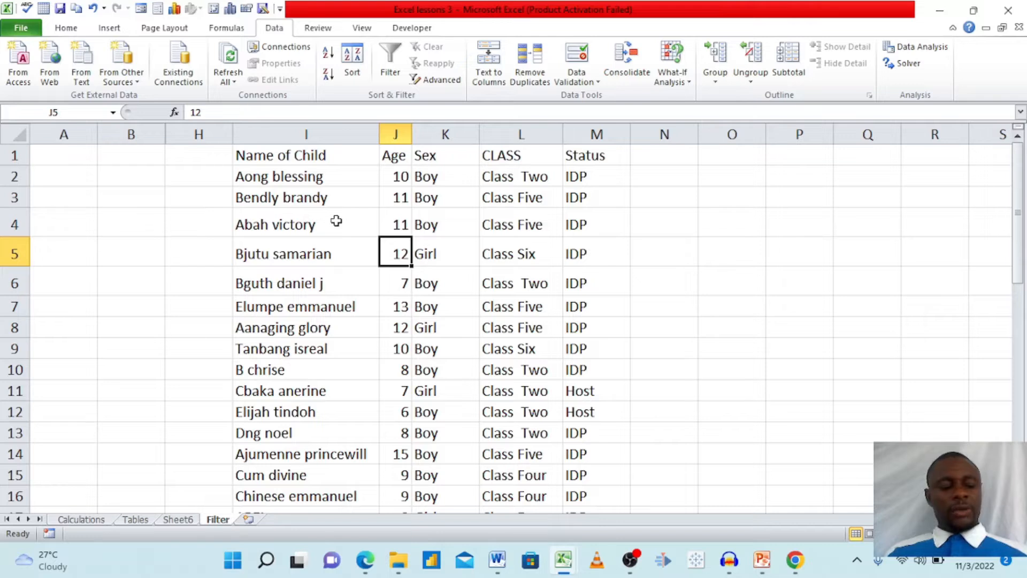
{"action": "key", "text": "ctrl+t"}
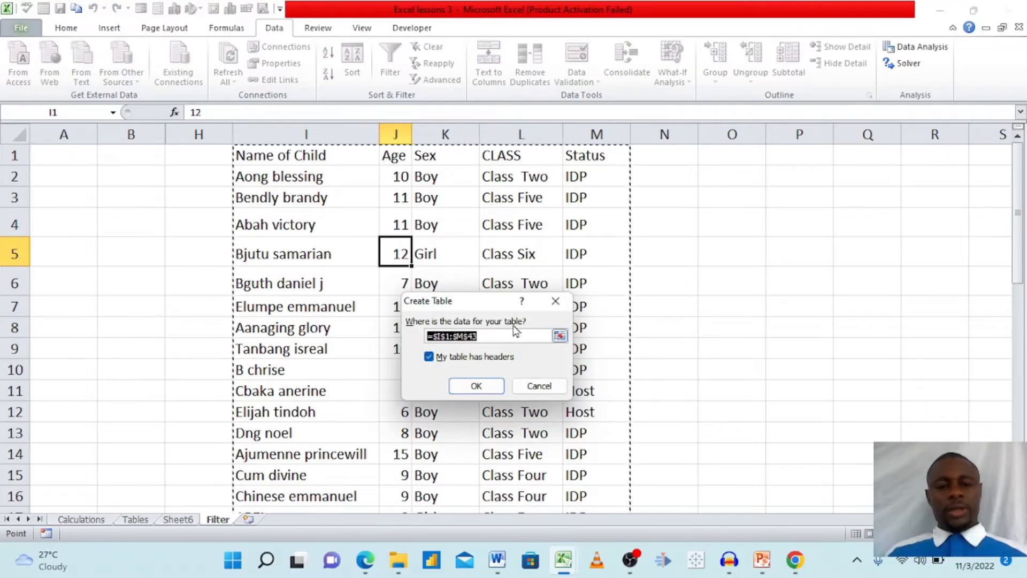
{"action": "left_click_drag", "start_coordinate": [486, 302], "coordinate": [480, 249]}
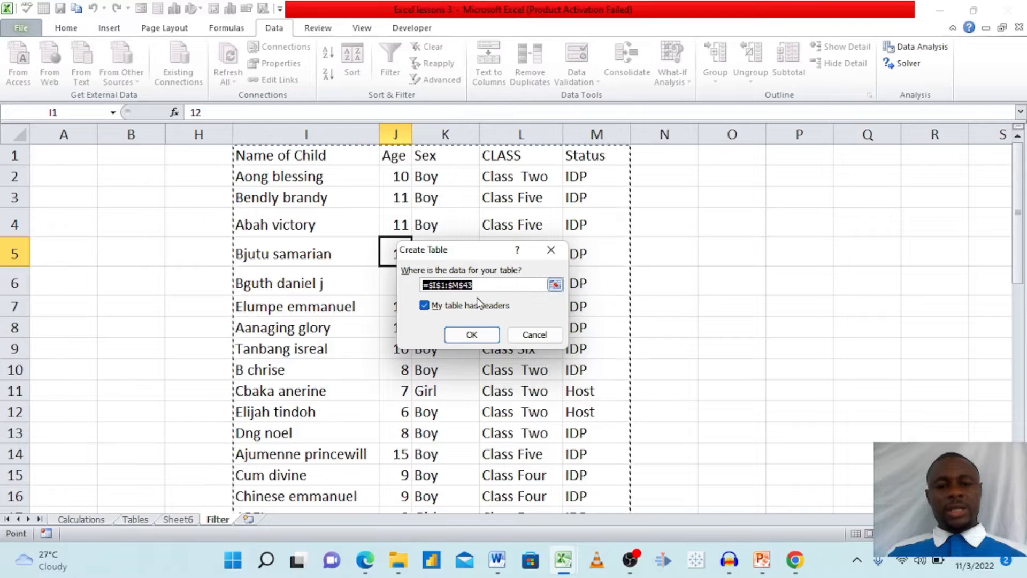
{"action": "left_click", "coordinate": [465, 336]}
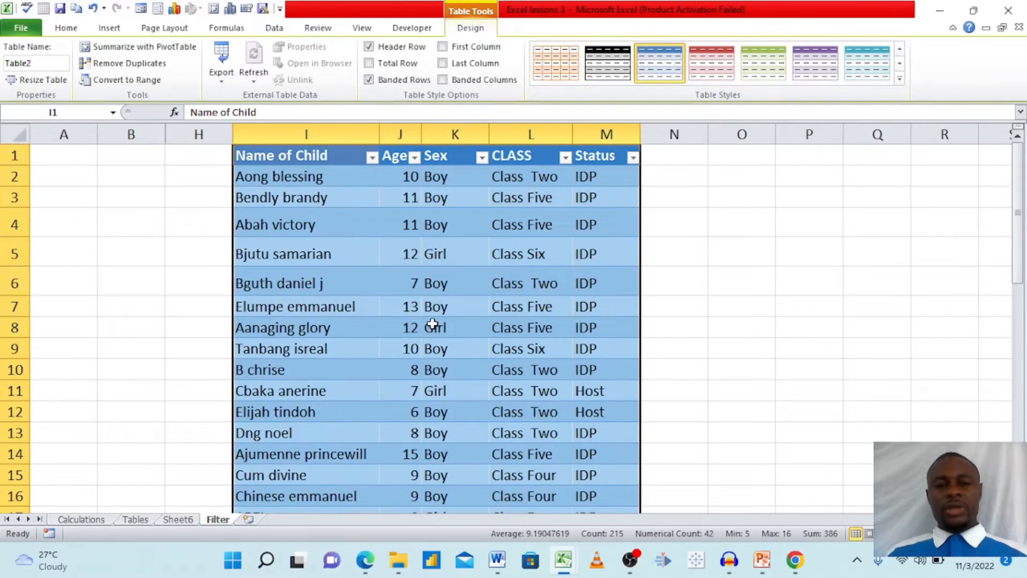
{"action": "left_click", "coordinate": [463, 289]}
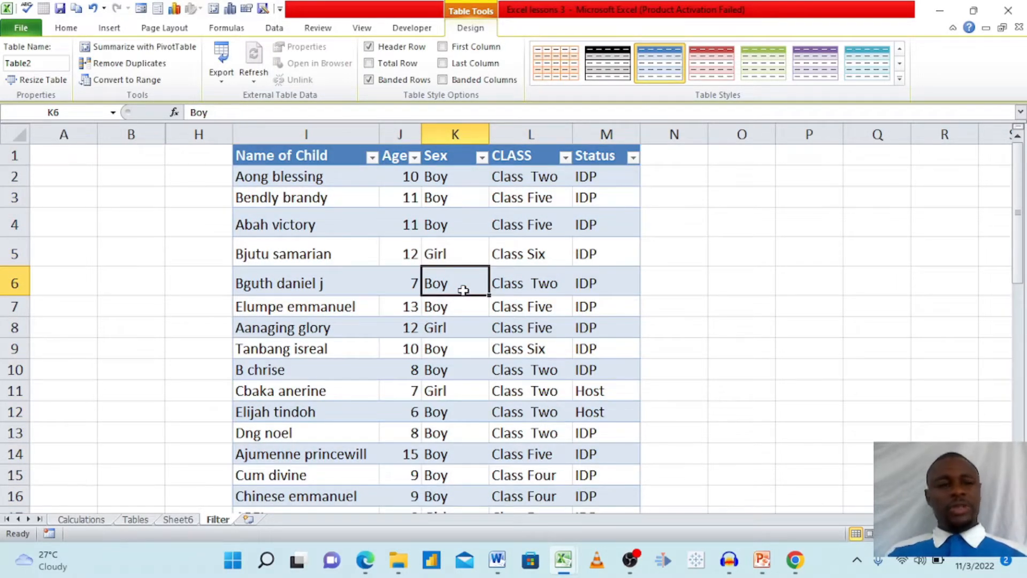
{"action": "left_click", "coordinate": [397, 244]}
{"action": "left_click", "coordinate": [451, 242]}
{"action": "left_click", "coordinate": [394, 226]}
{"action": "left_click", "coordinate": [475, 214]}
{"action": "left_click", "coordinate": [394, 223]}
{"action": "left_click", "coordinate": [501, 239]}
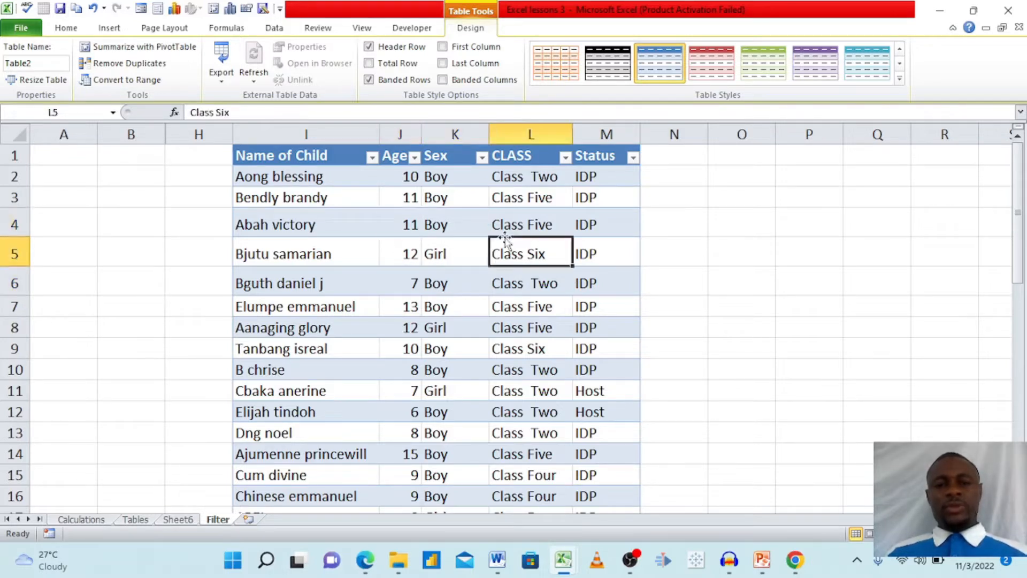
{"action": "left_click", "coordinate": [535, 221]}
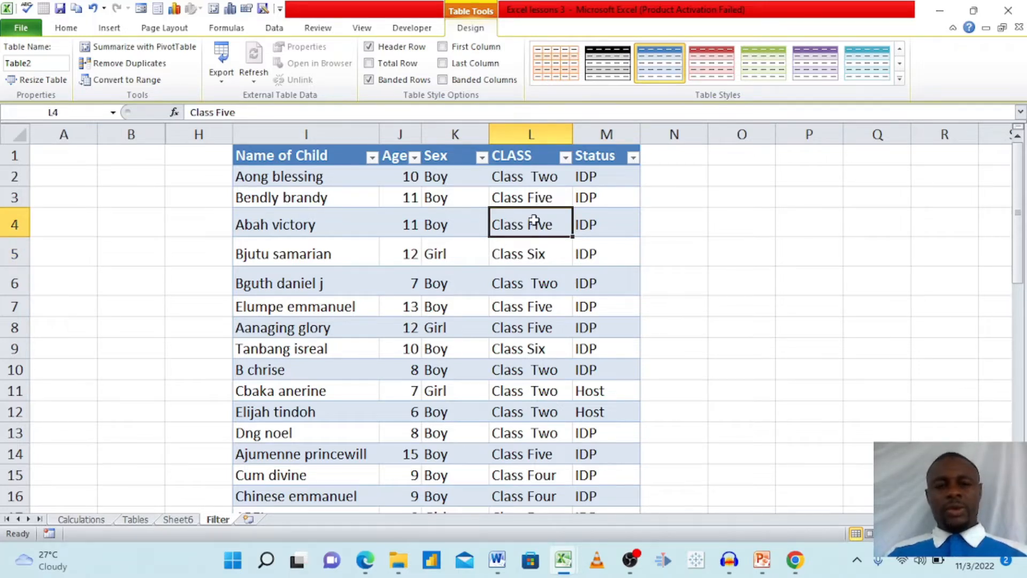
{"action": "left_click", "coordinate": [435, 214]}
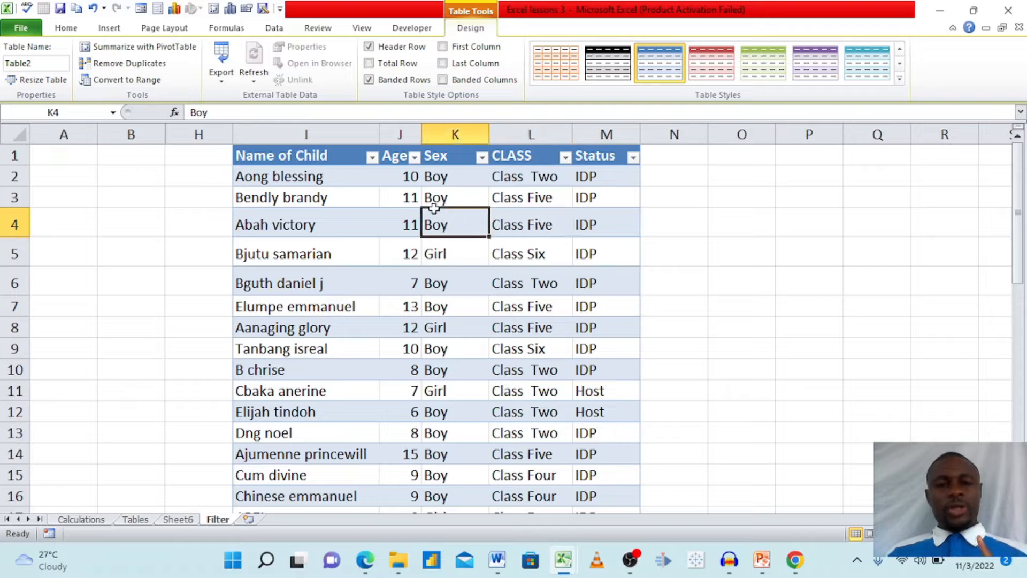
{"action": "left_click", "coordinate": [357, 216]}
{"action": "left_click", "coordinate": [439, 242]}
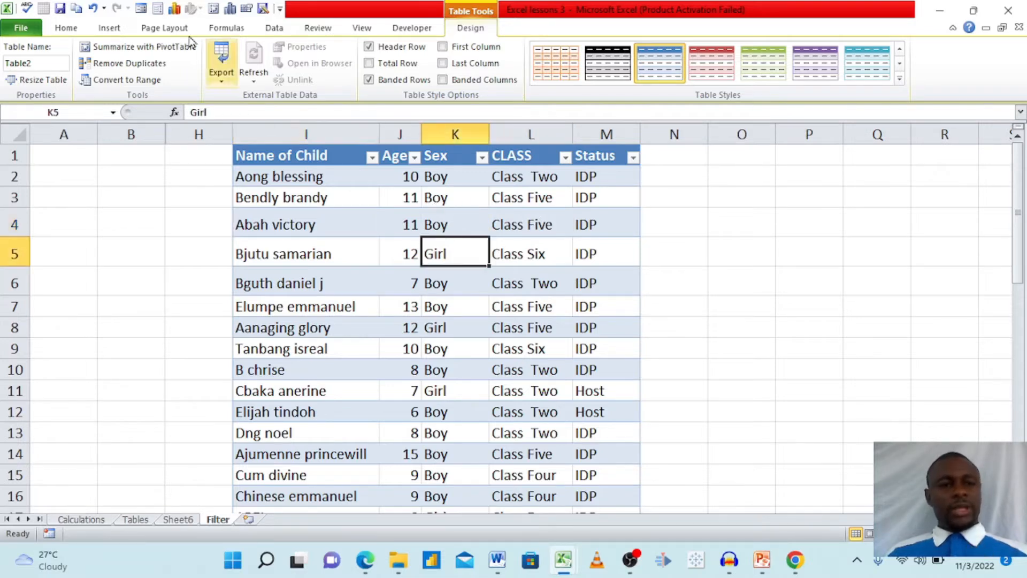
- Switch the table's header filter arrows off and back on with the Filter command
{"action": "left_click", "coordinate": [274, 29]}
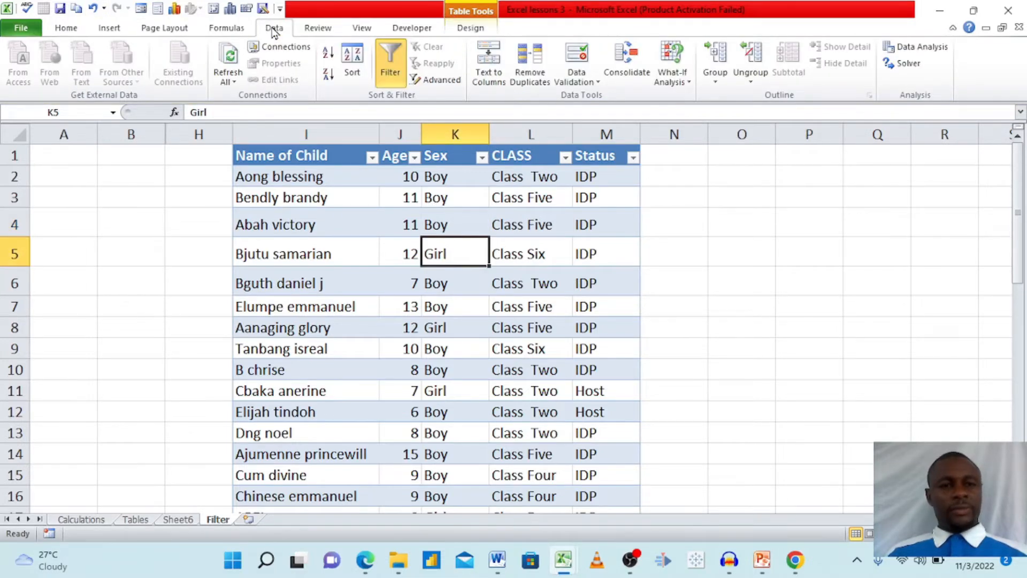
{"action": "left_click", "coordinate": [390, 63]}
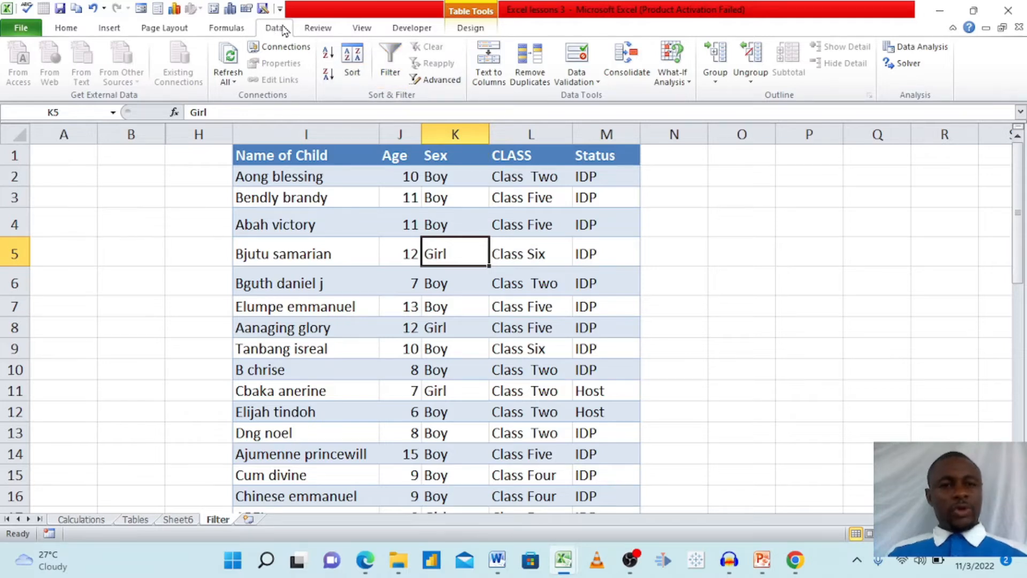
{"action": "left_click", "coordinate": [391, 69]}
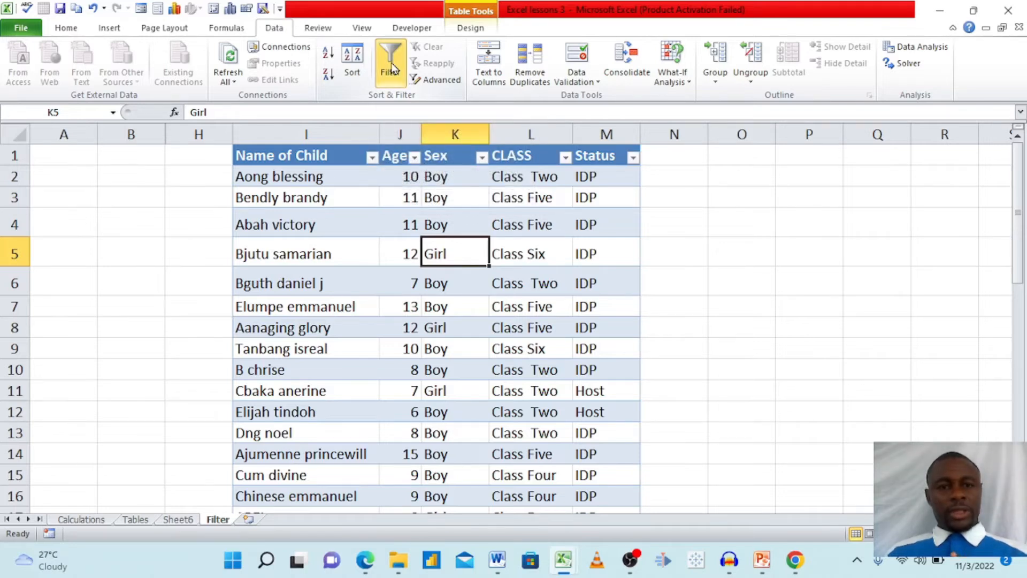
{"action": "left_click", "coordinate": [392, 68]}
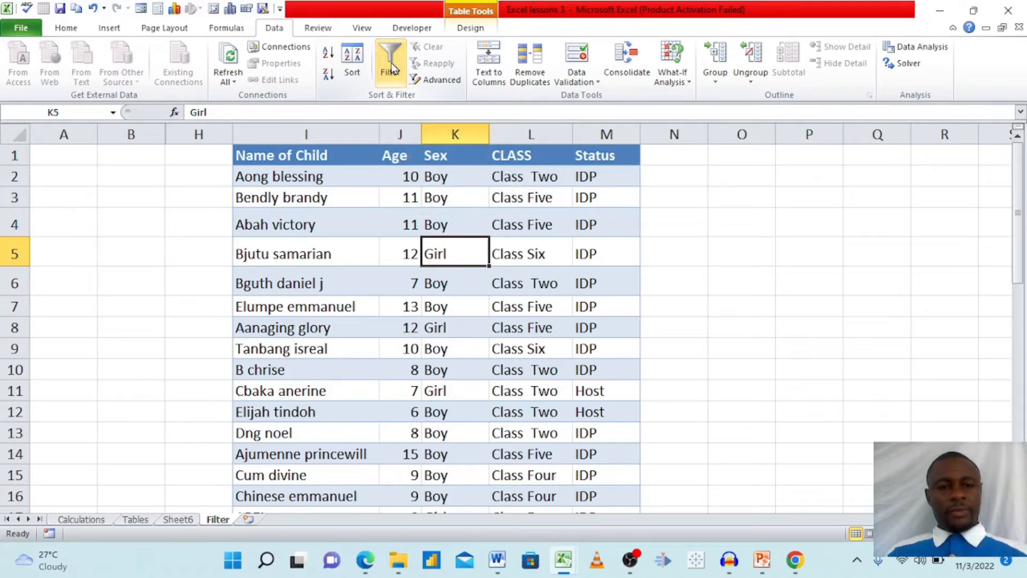
{"action": "left_click", "coordinate": [392, 69]}
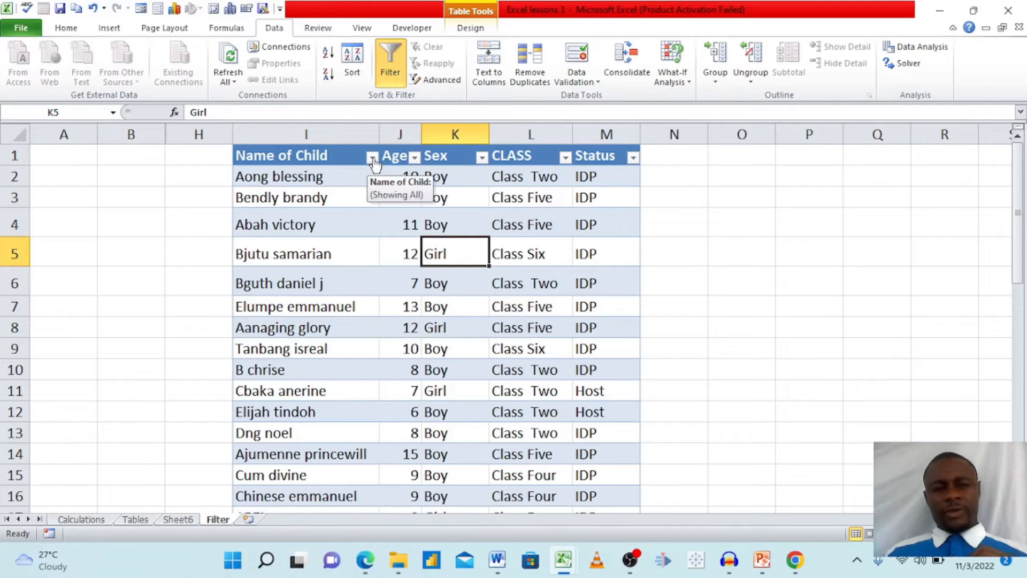
{"action": "left_click", "coordinate": [393, 79]}
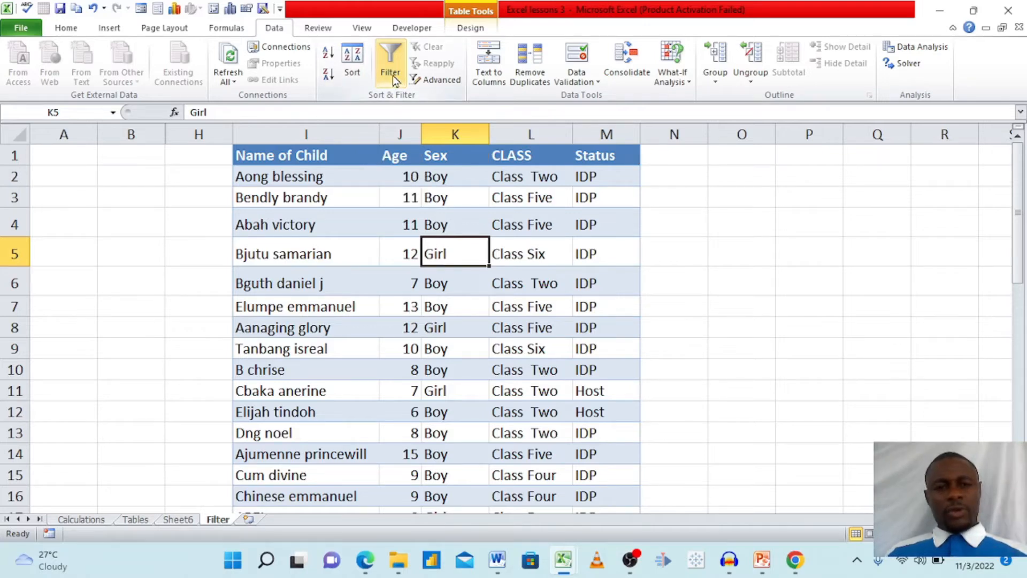
{"action": "left_click", "coordinate": [393, 79]}
- Examine the filter choices of the Status and Sex columns, keeping all values selected
{"action": "left_click", "coordinate": [460, 181]}
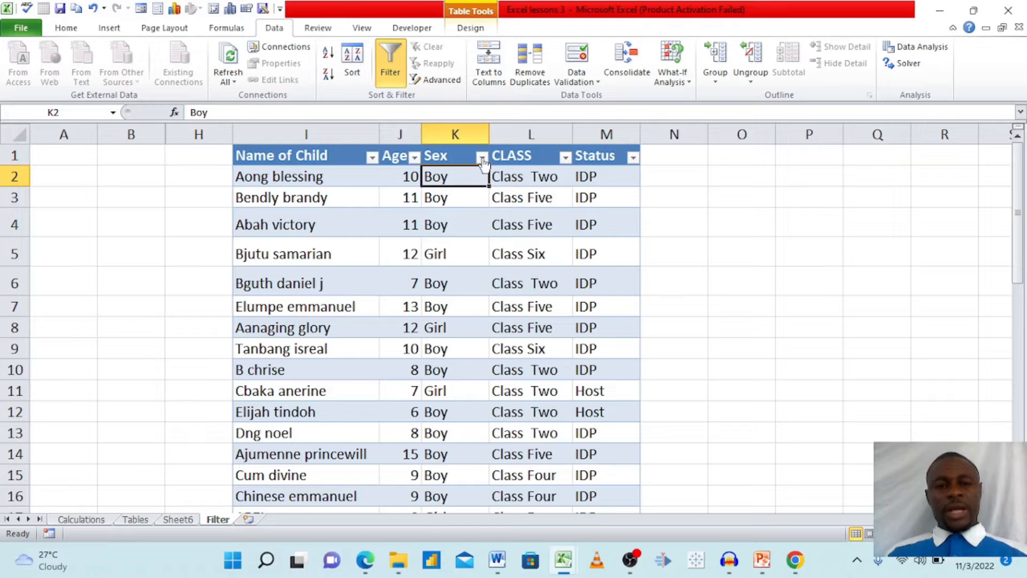
{"action": "left_click", "coordinate": [601, 182]}
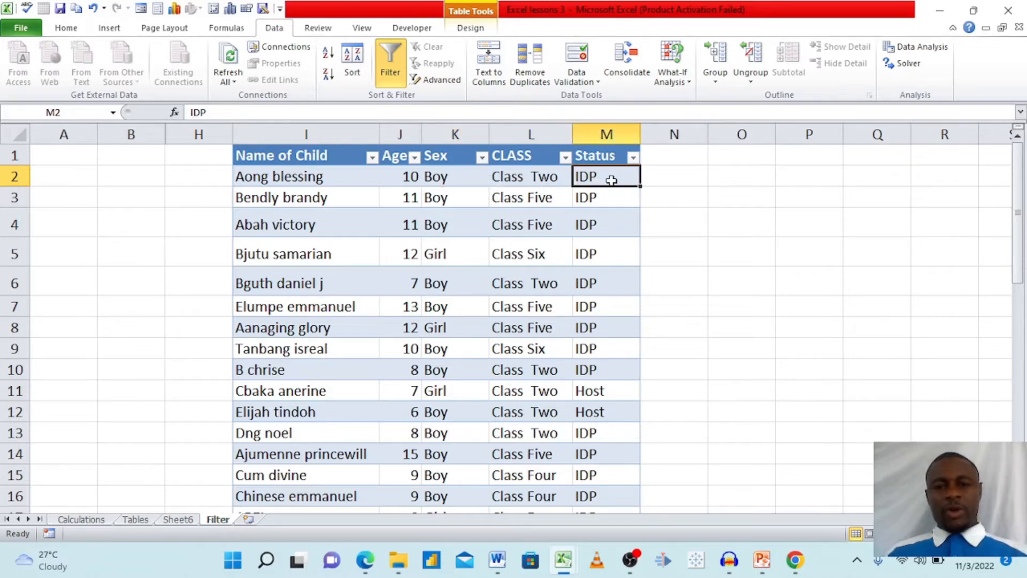
{"action": "left_click", "coordinate": [633, 158]}
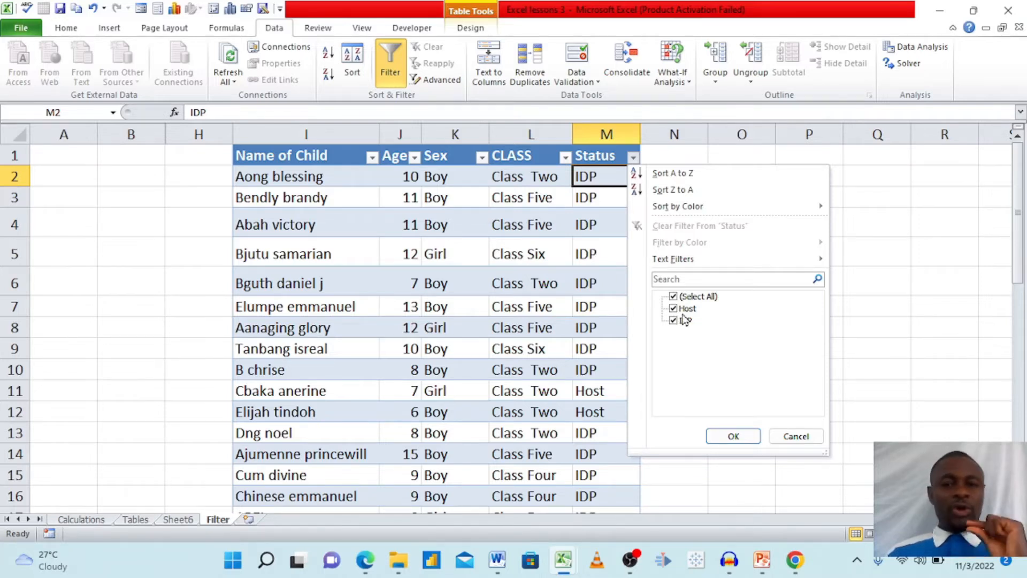
{"action": "left_click", "coordinate": [729, 436]}
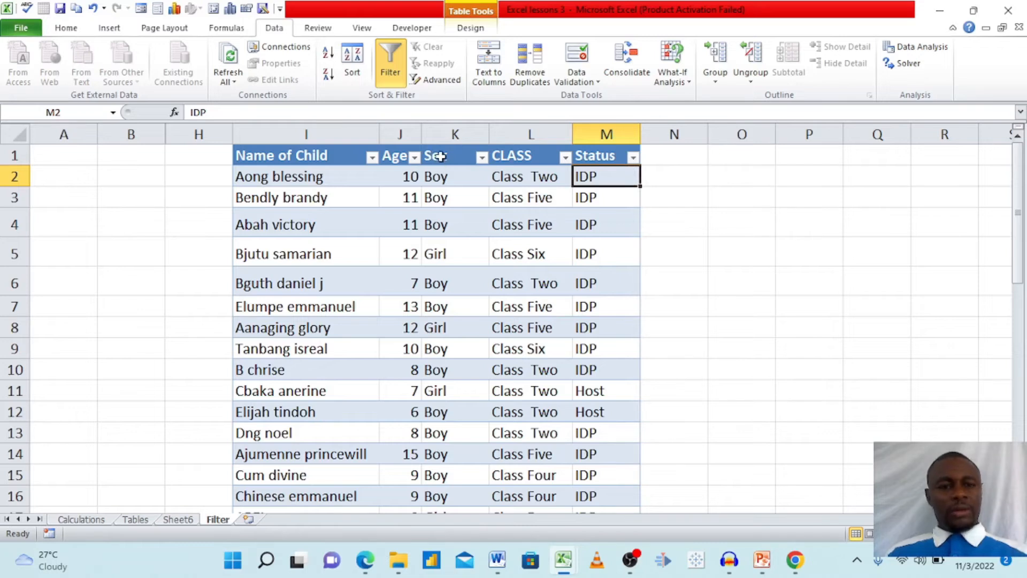
{"action": "left_click", "coordinate": [482, 158]}
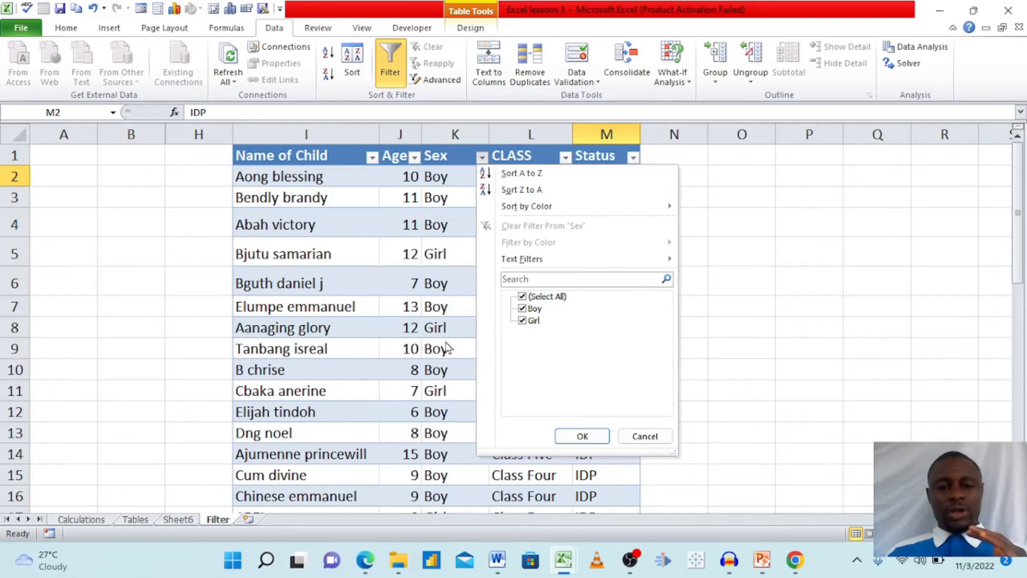
{"action": "left_click", "coordinate": [581, 436]}
- Filter the Status column to exclude Host and show only IDP records
{"action": "left_click", "coordinate": [588, 279]}
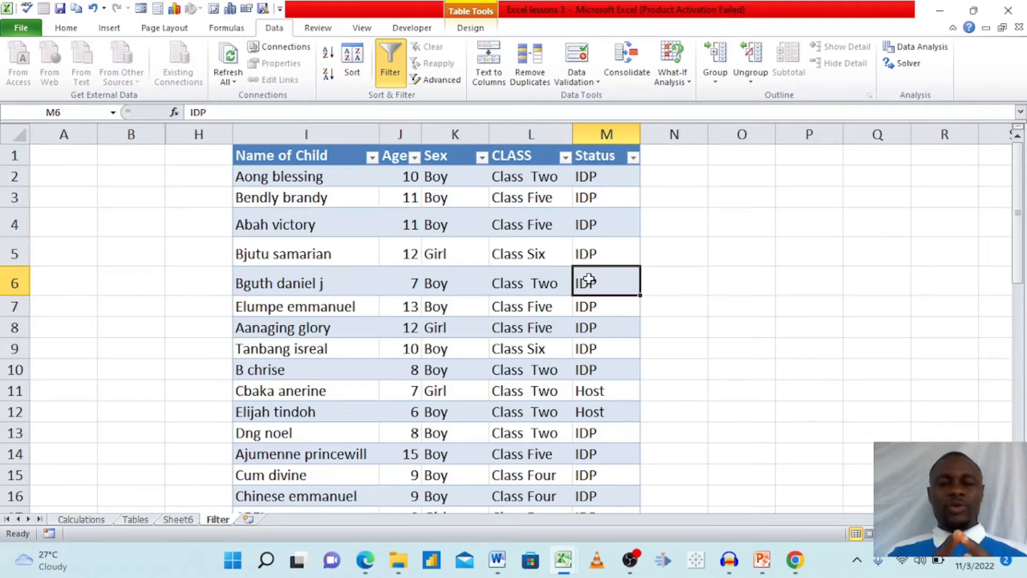
{"action": "left_click", "coordinate": [633, 156]}
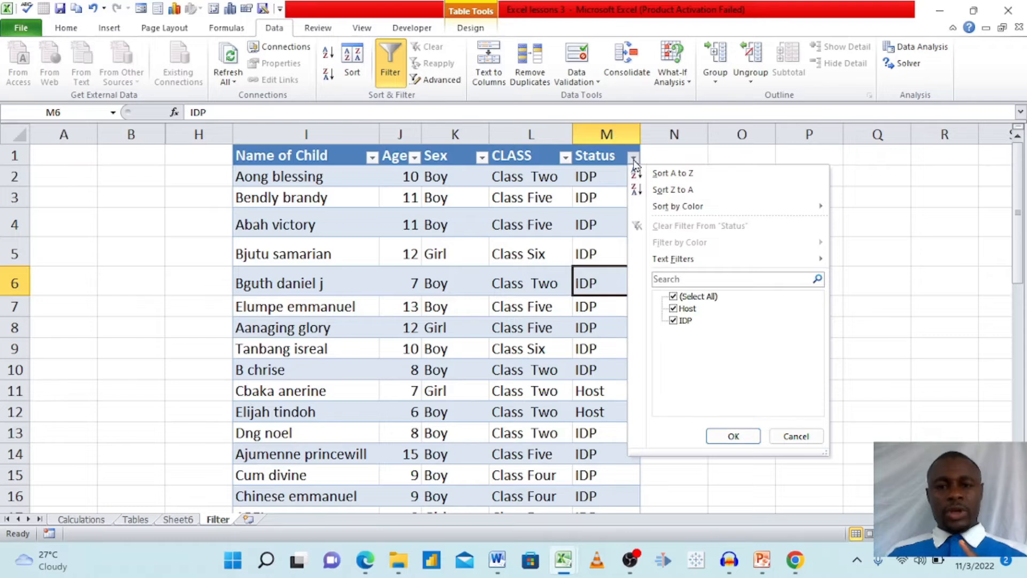
{"action": "left_click", "coordinate": [674, 309]}
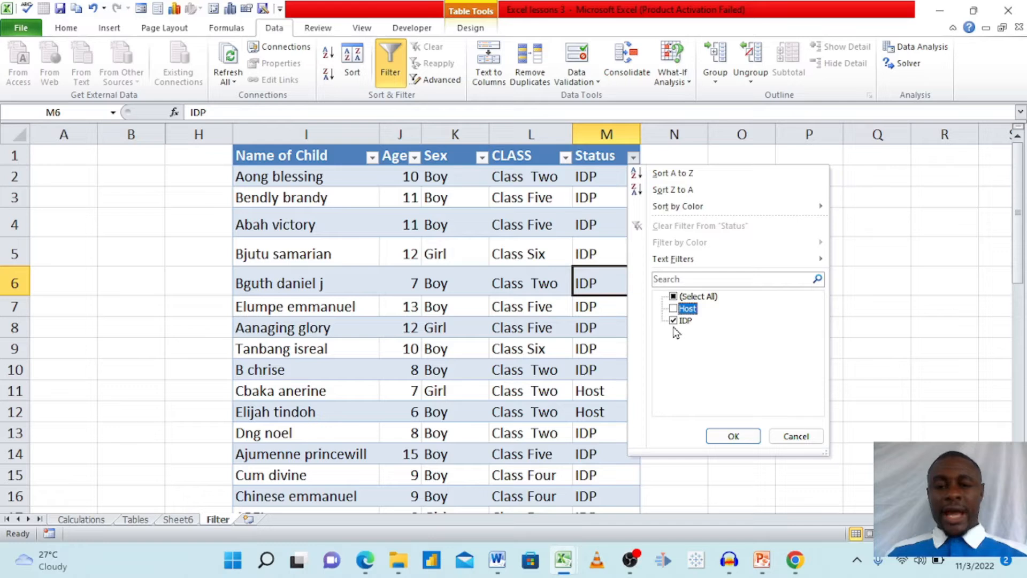
{"action": "left_click", "coordinate": [714, 435]}
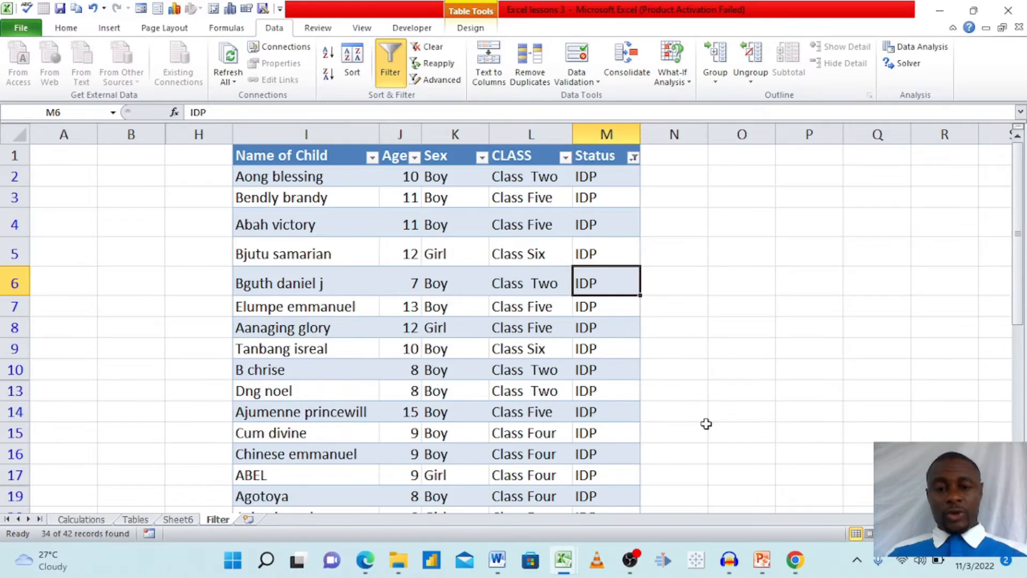
- Select the filtered Status cells from M2 to M43 to check their count, and return to the start of the table
{"action": "left_click", "coordinate": [593, 224]}
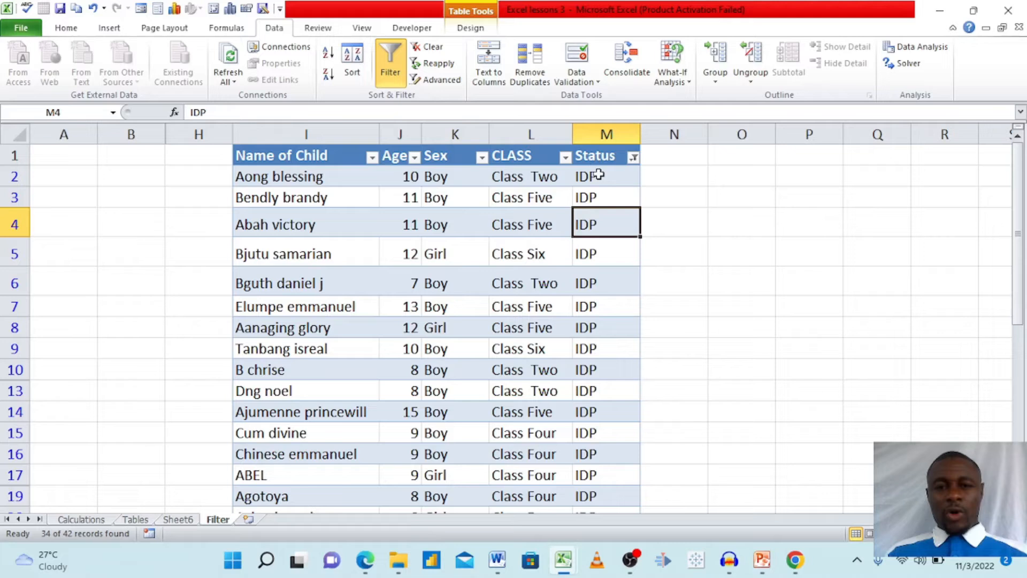
{"action": "left_click_drag", "start_coordinate": [598, 174], "coordinate": [598, 455]}
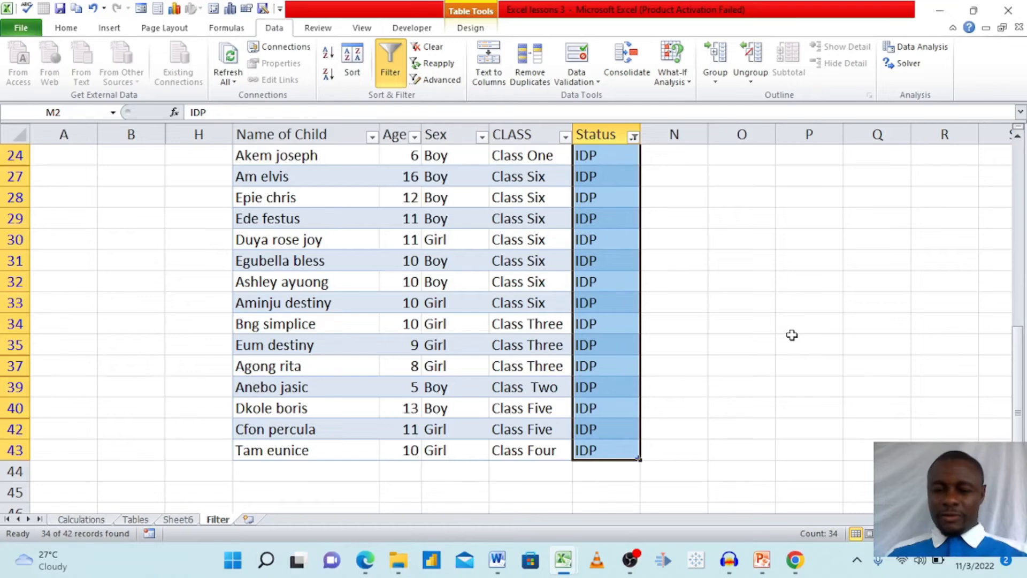
{"action": "left_click", "coordinate": [1020, 159]}
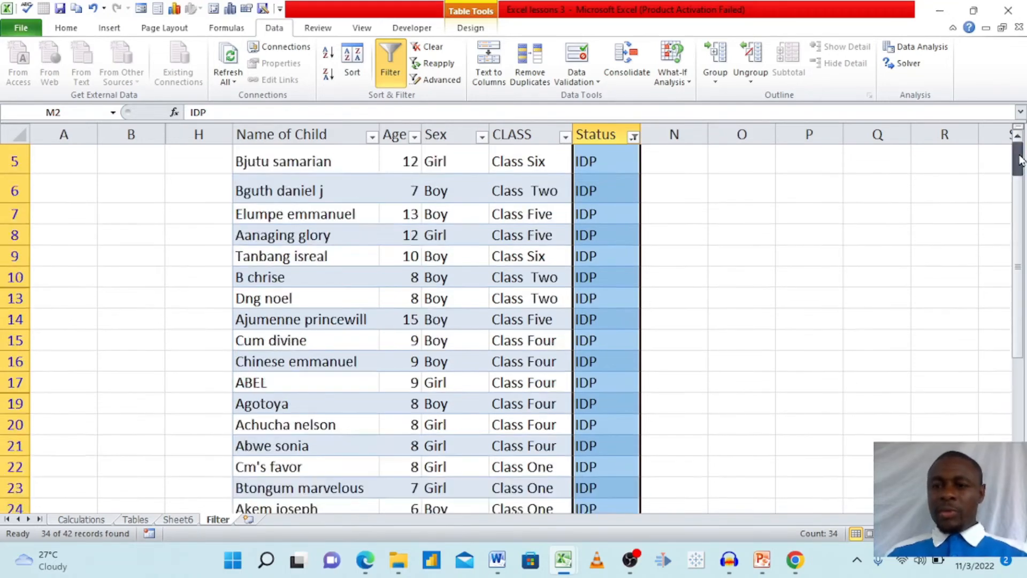
{"action": "left_click", "coordinate": [717, 196]}
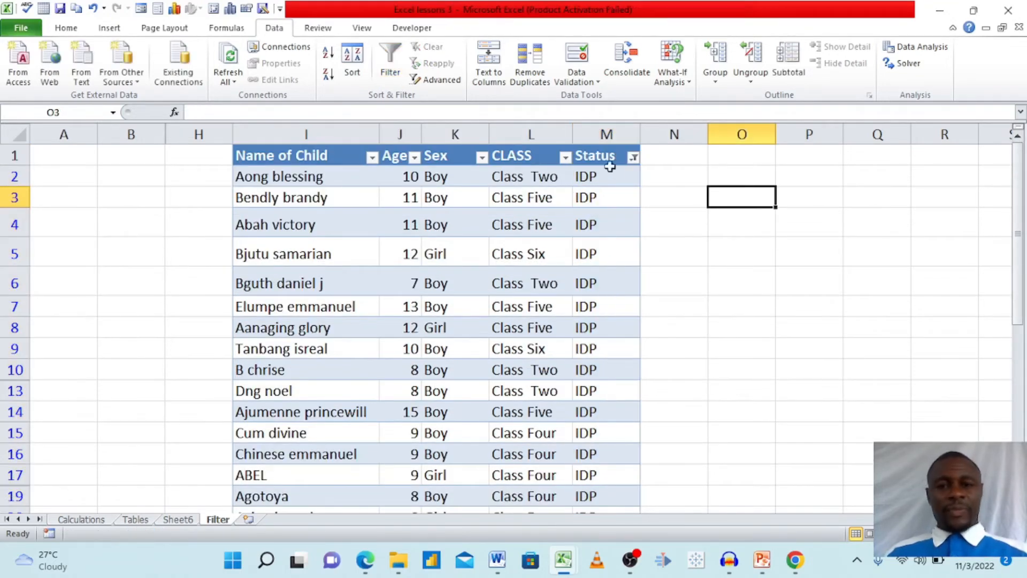
- Filter the Status column to show only Host records, and select the filtered Status cells to check their count
{"action": "left_click", "coordinate": [634, 159]}
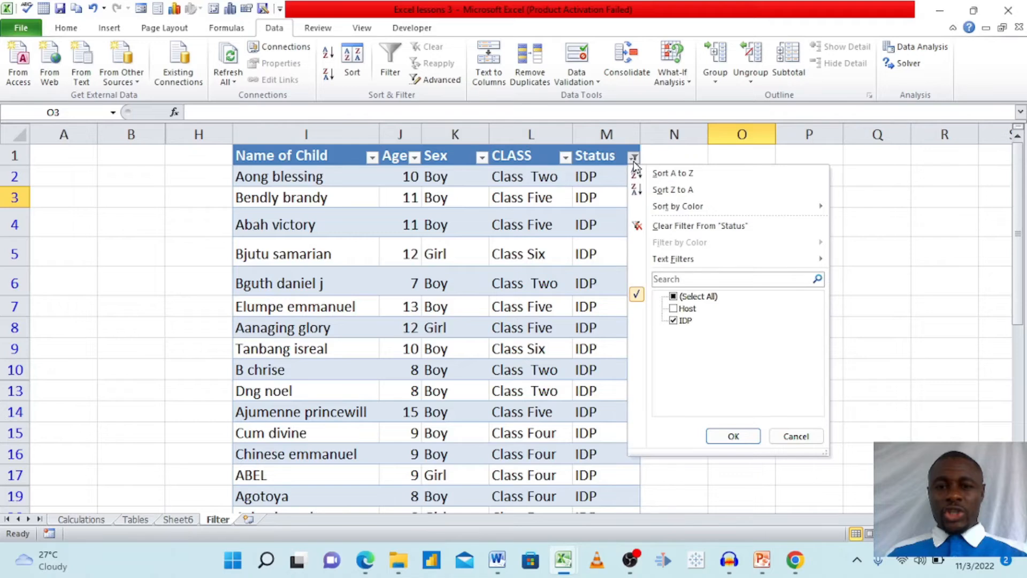
{"action": "left_click", "coordinate": [673, 309]}
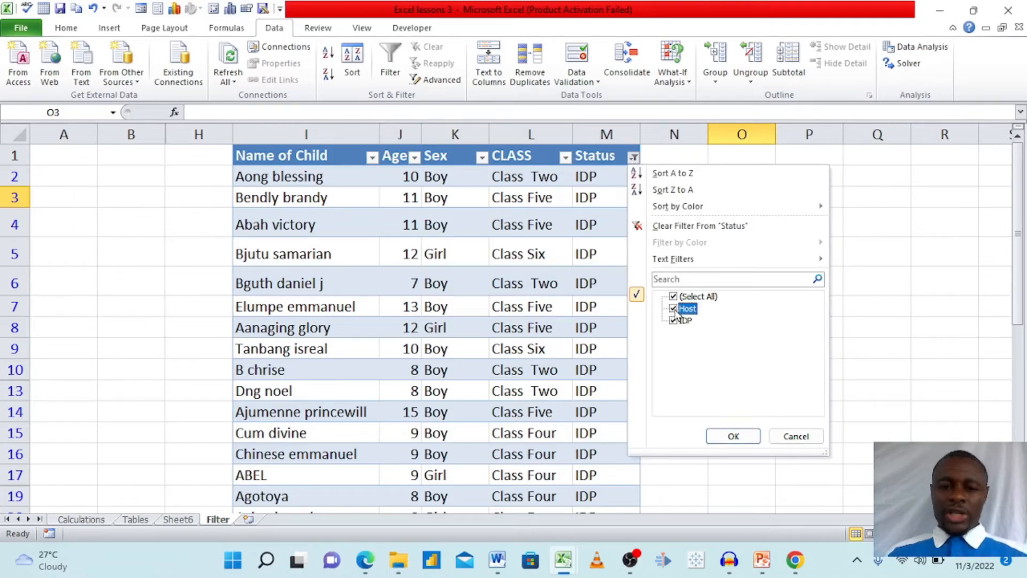
{"action": "left_click", "coordinate": [673, 321]}
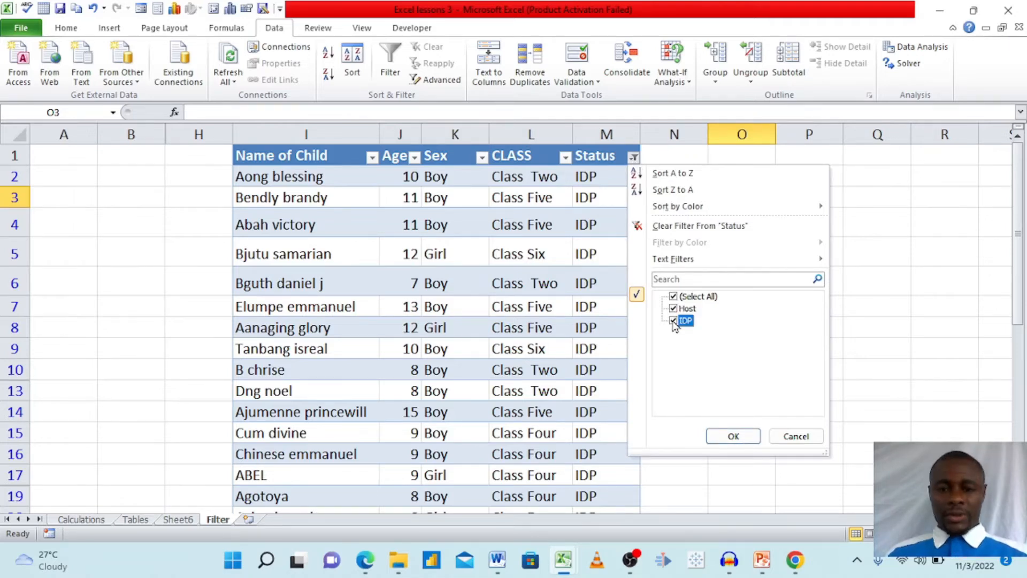
{"action": "left_click", "coordinate": [673, 321]}
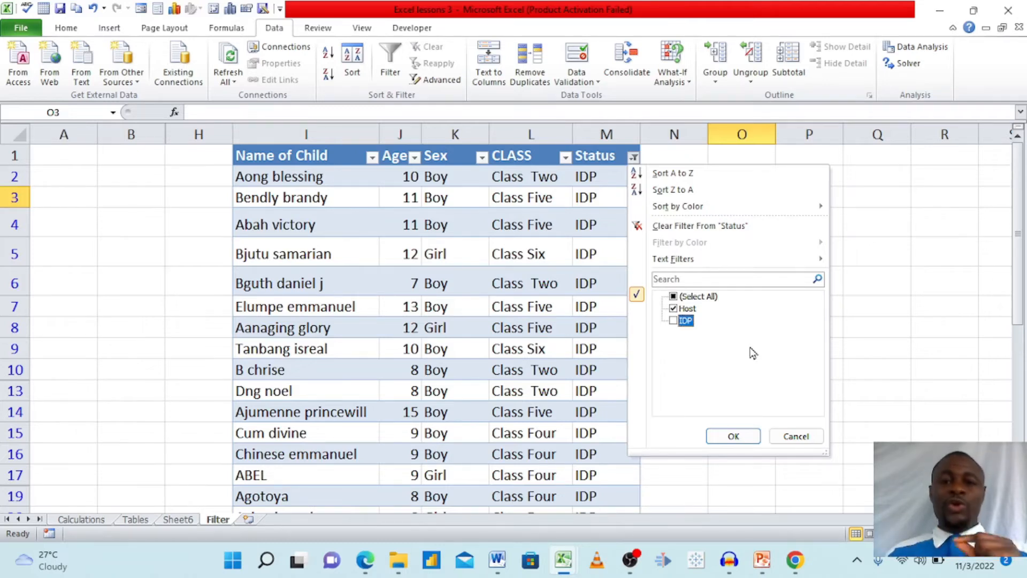
{"action": "left_click", "coordinate": [720, 441]}
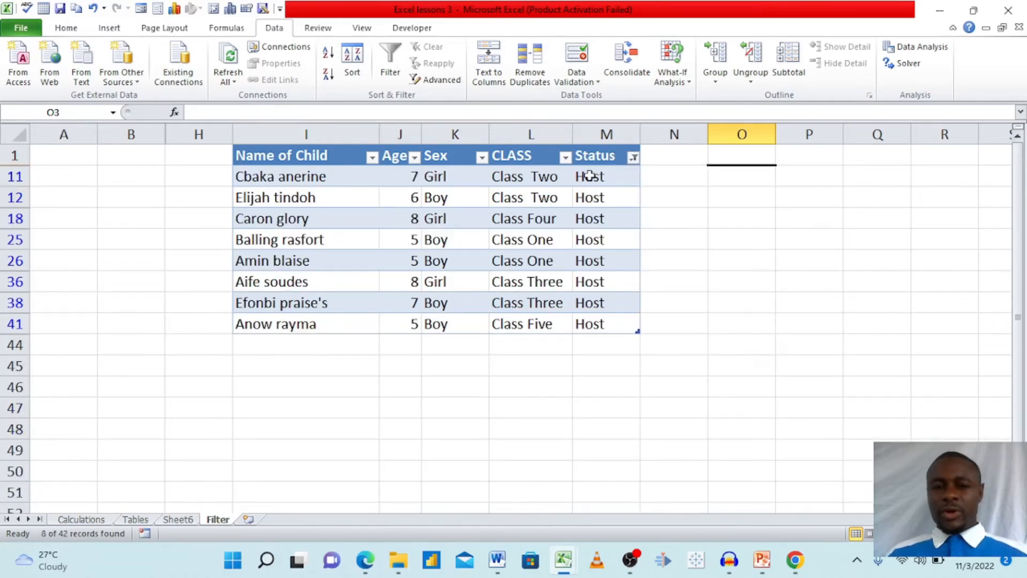
{"action": "left_click_drag", "start_coordinate": [590, 176], "coordinate": [595, 320]}
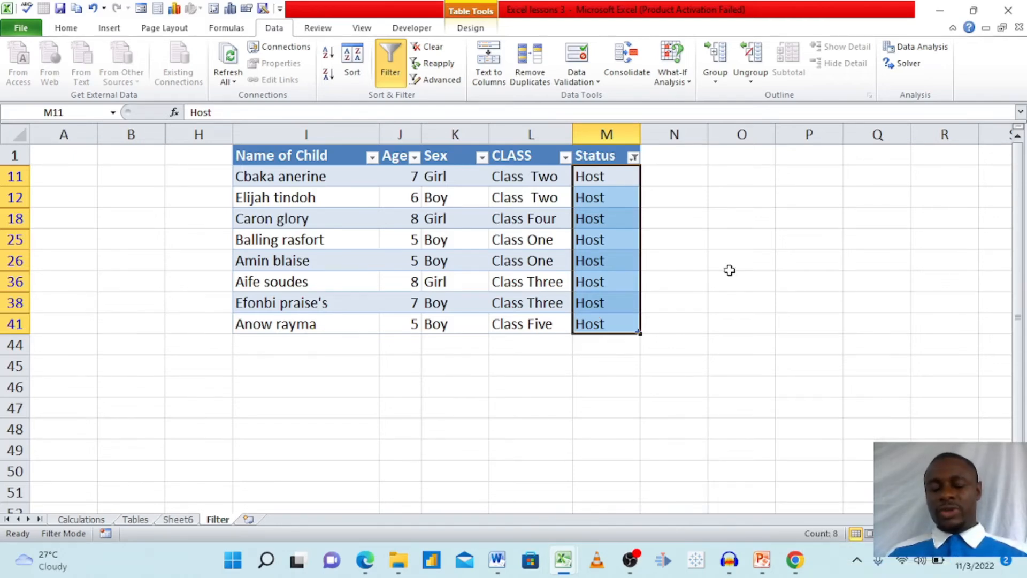
{"action": "left_click", "coordinate": [698, 196]}
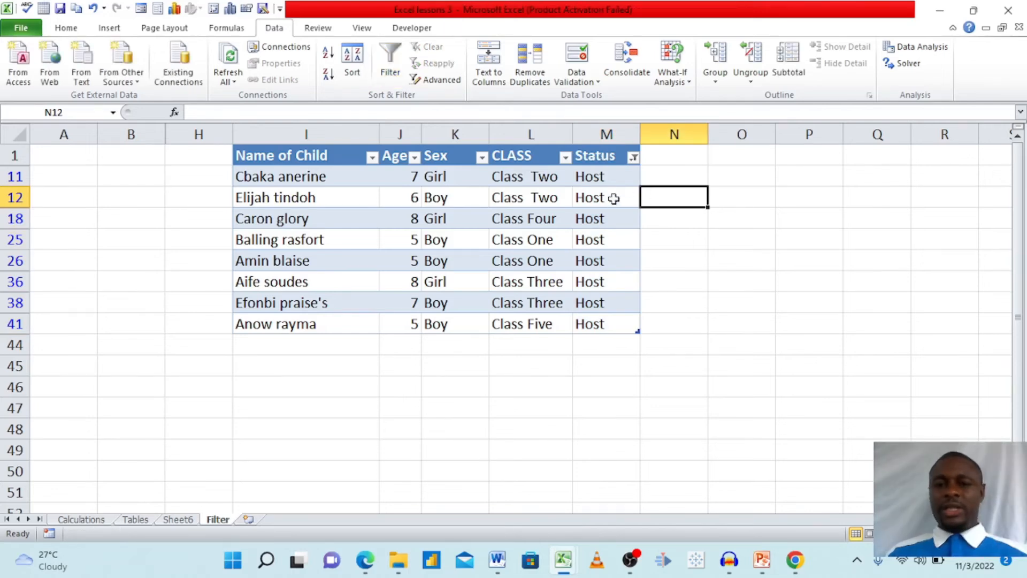
- Include IDP again in the Status filter so that all records are shown
{"action": "left_click", "coordinate": [633, 157]}
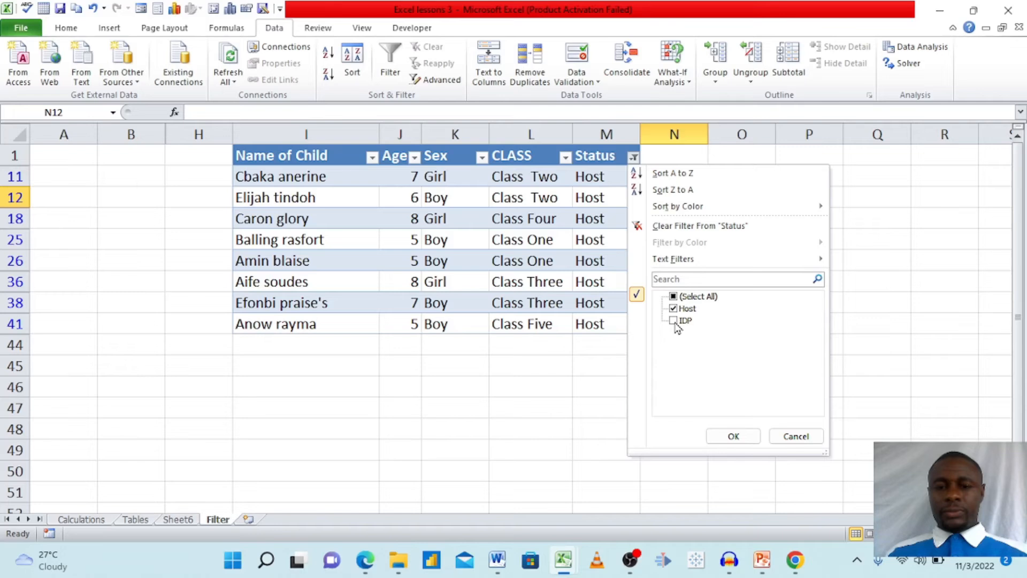
{"action": "left_click", "coordinate": [674, 321]}
{"action": "left_click", "coordinate": [733, 436]}
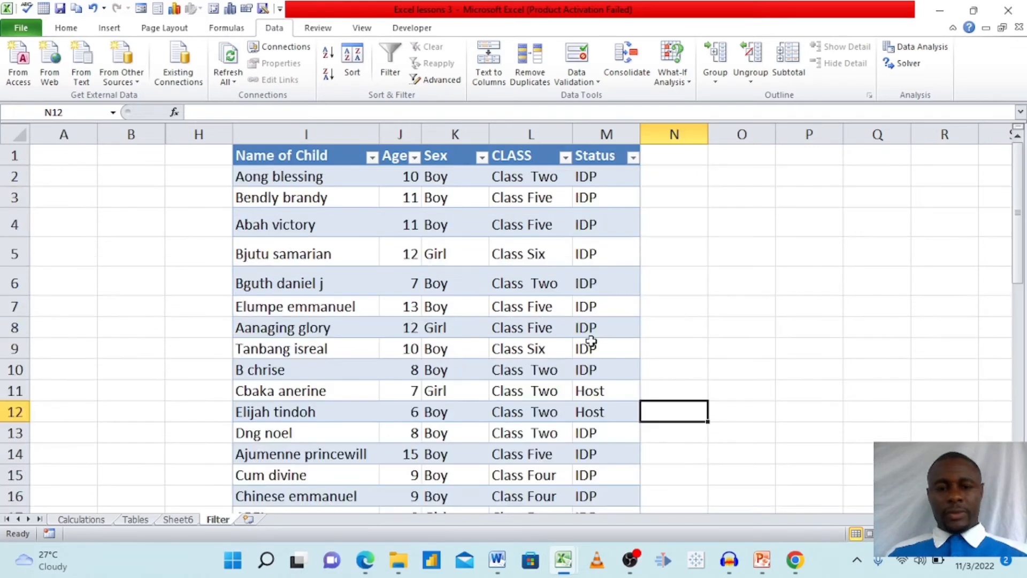
- Filter the Sex column to exclude Girl and show only Boy records
{"action": "left_click", "coordinate": [566, 288]}
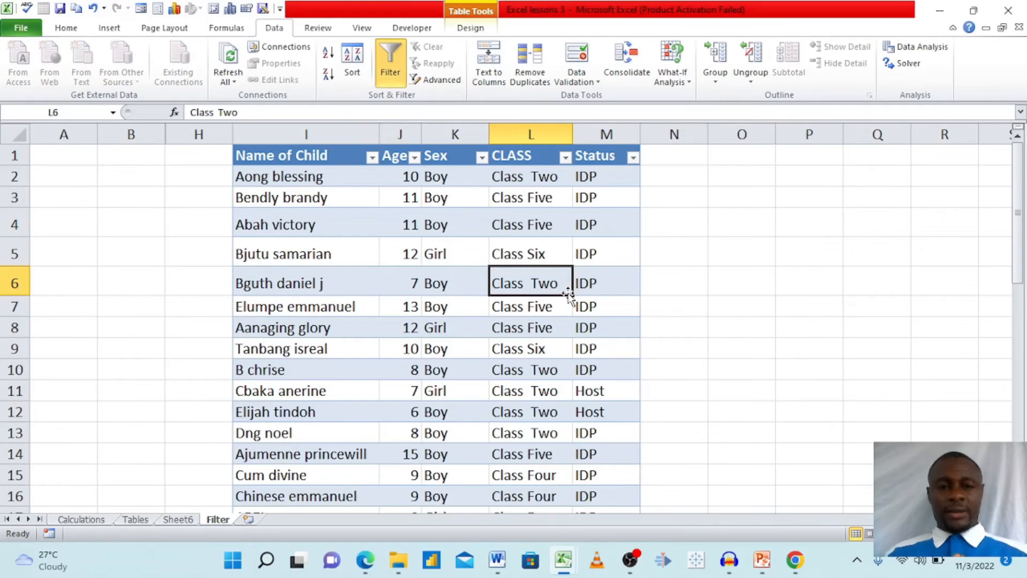
{"action": "left_click", "coordinate": [438, 220]}
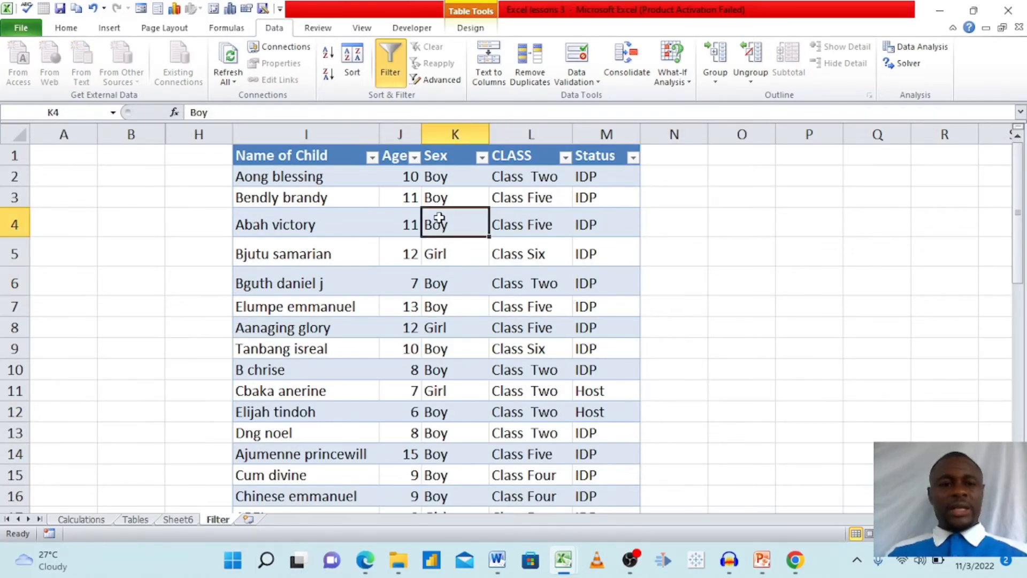
{"action": "left_click", "coordinate": [448, 160]}
{"action": "left_click", "coordinate": [444, 179]}
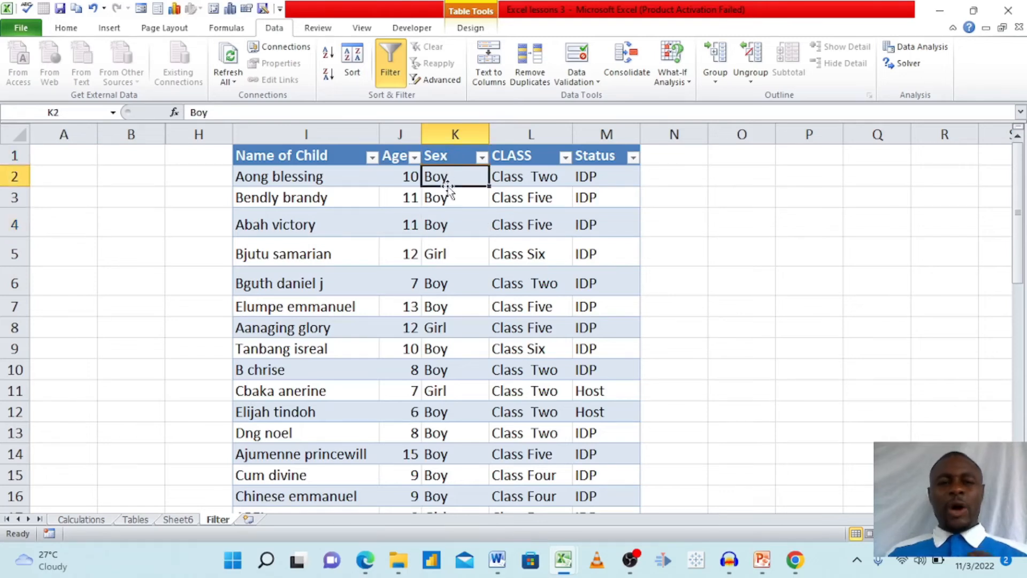
{"action": "left_click", "coordinate": [482, 157]}
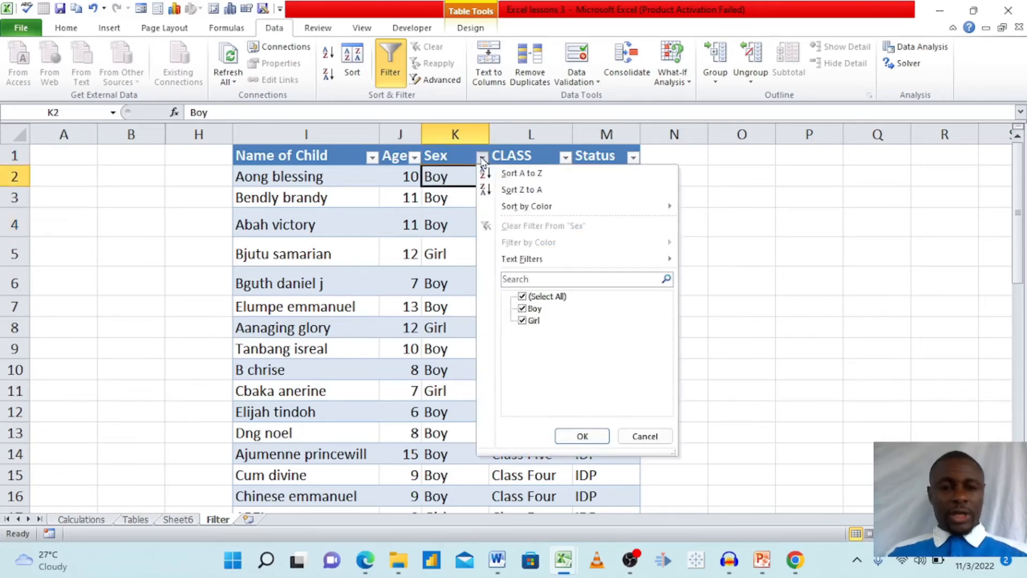
{"action": "left_click", "coordinate": [525, 323]}
{"action": "left_click", "coordinate": [523, 321]}
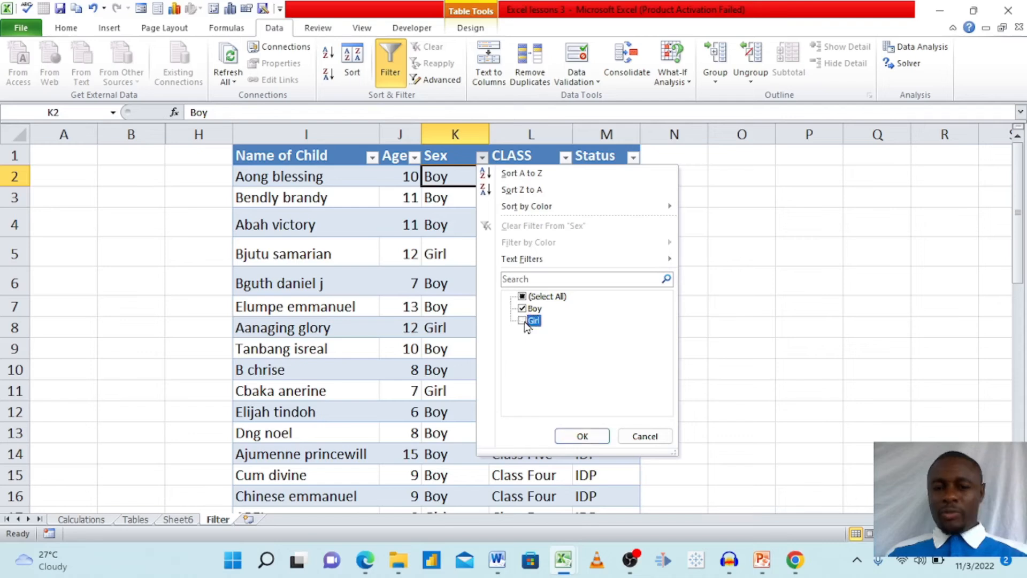
{"action": "left_click", "coordinate": [580, 437]}
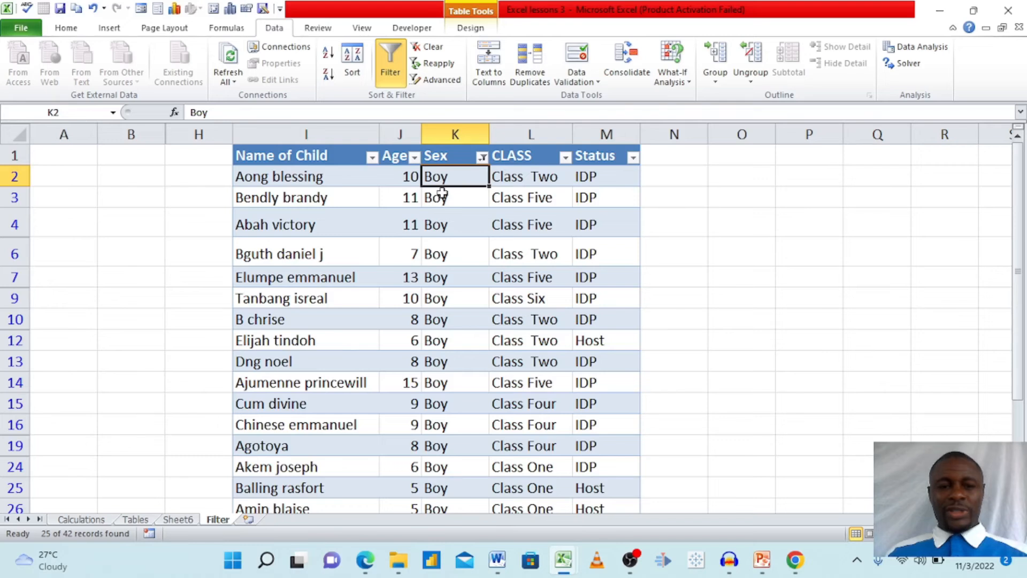
- Select the filtered Sex cells from K2 downward to check the count of boys, and return to the start of the table
{"action": "left_click_drag", "start_coordinate": [442, 177], "coordinate": [447, 482]}
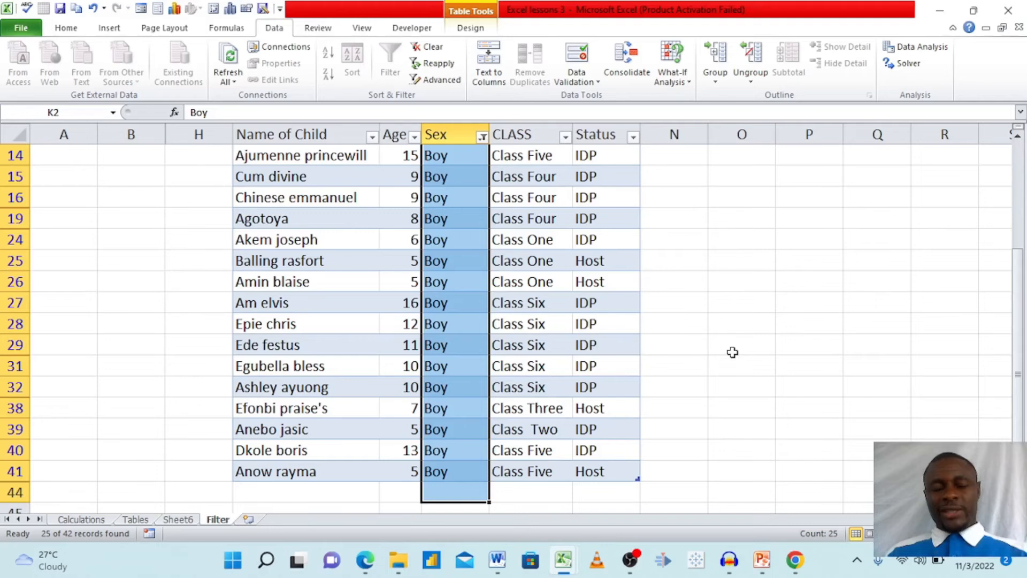
{"action": "scroll", "coordinate": [733, 352], "scroll_direction": "up", "scroll_amount": 4}
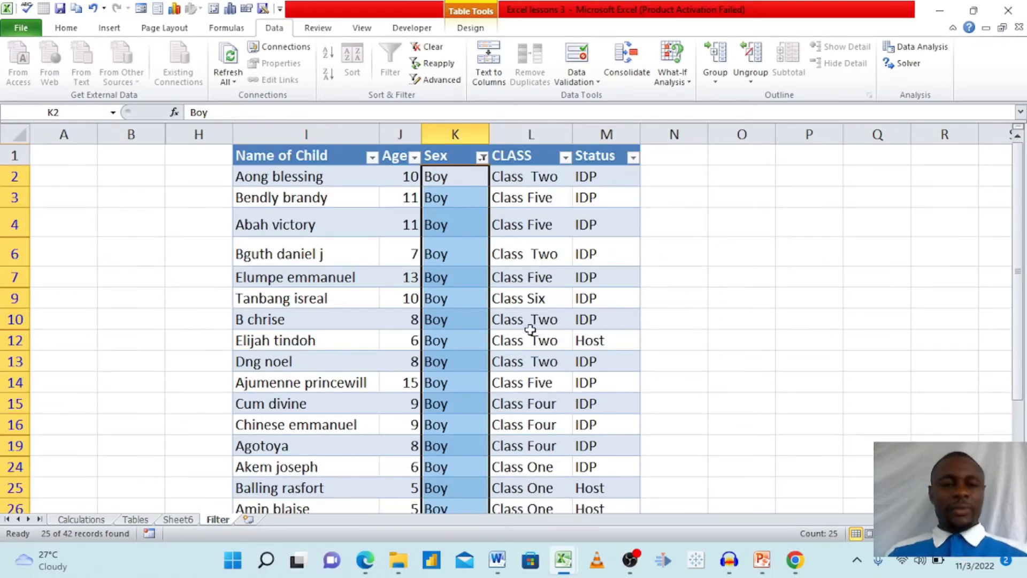
{"action": "left_click", "coordinate": [465, 294]}
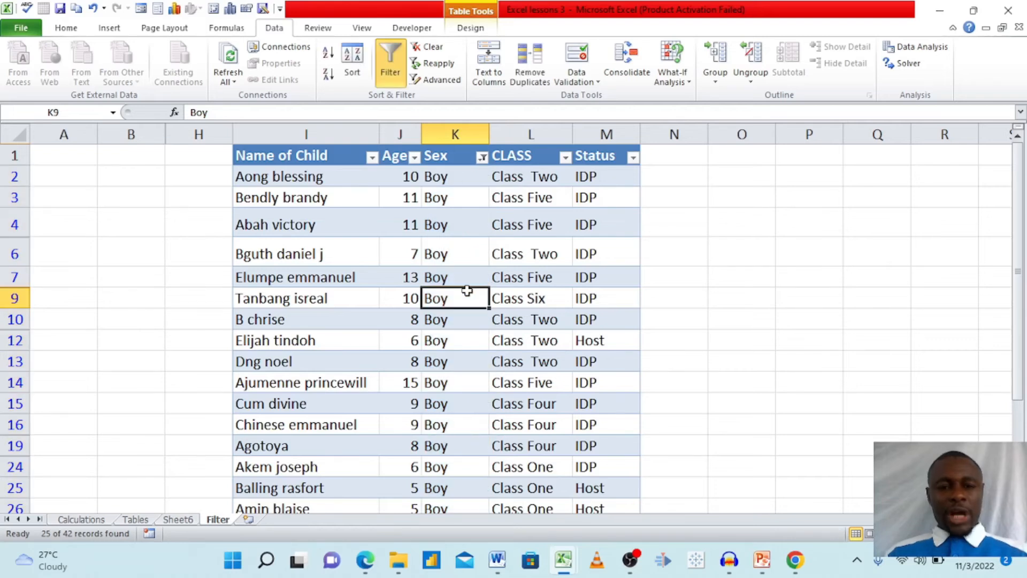
- Change the Sex filter to show only Girl records, and select the filtered Sex cells to check their count
{"action": "left_click", "coordinate": [482, 157]}
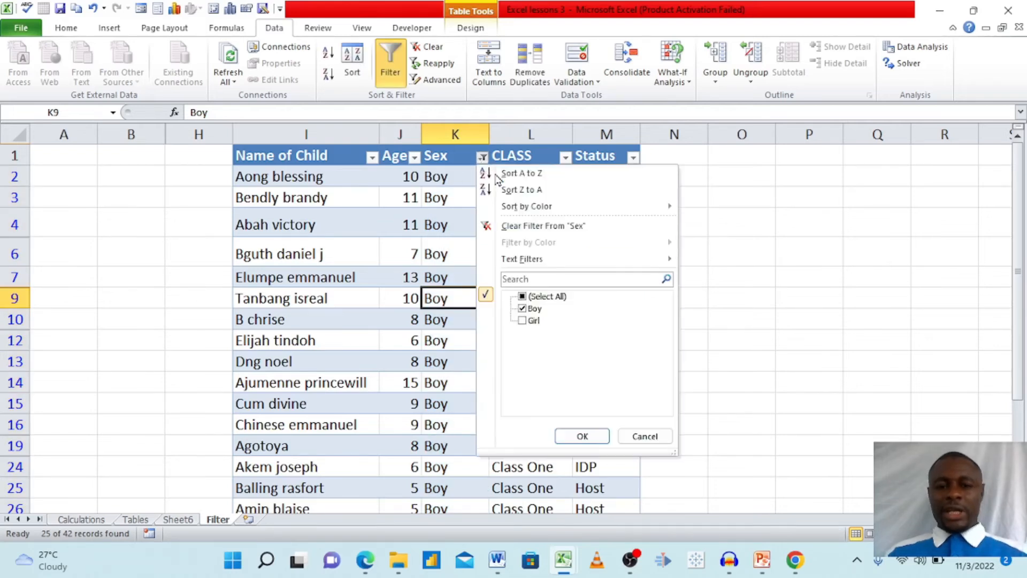
{"action": "left_click", "coordinate": [523, 321]}
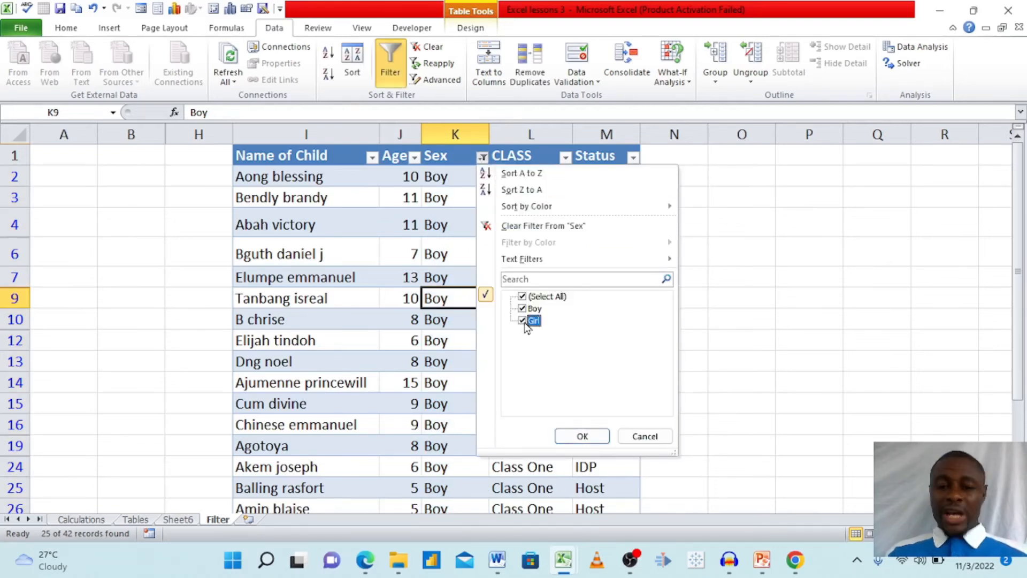
{"action": "left_click", "coordinate": [522, 309]}
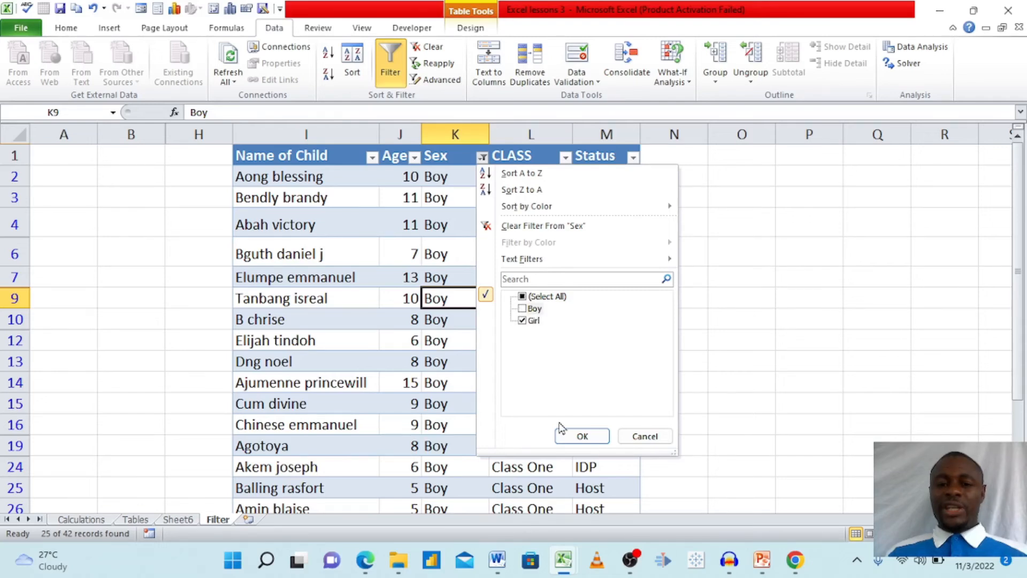
{"action": "left_click", "coordinate": [581, 436]}
{"action": "left_click_drag", "start_coordinate": [447, 186], "coordinate": [443, 473]}
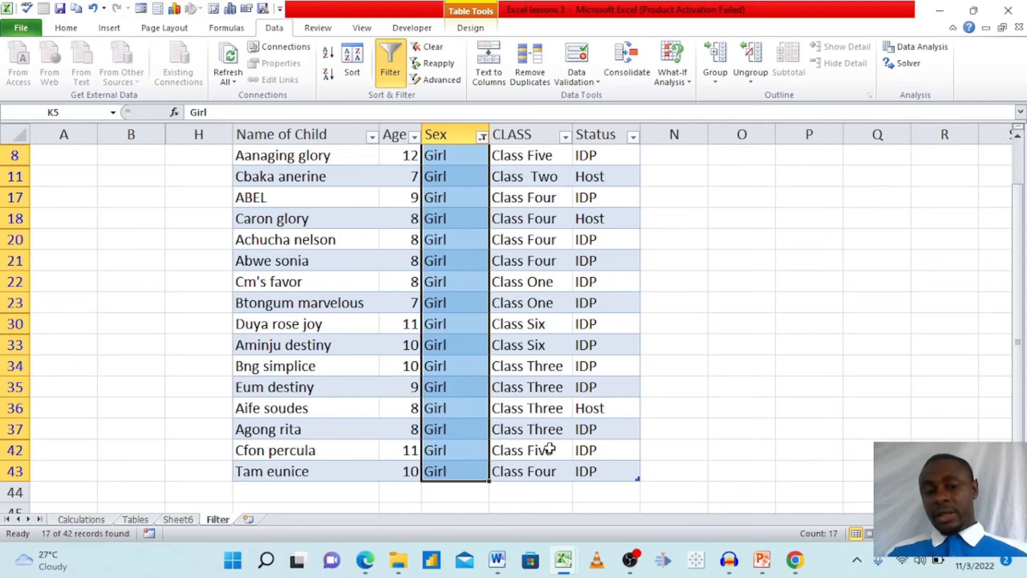
{"action": "scroll", "coordinate": [553, 364], "scroll_direction": "up", "scroll_amount": 2}
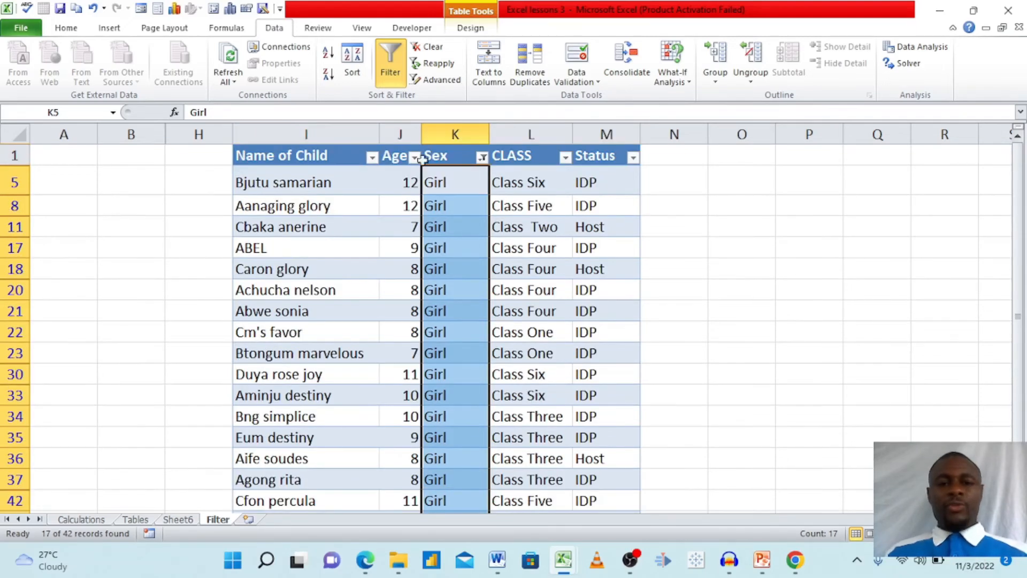
- Include Boy again in the Sex filter to show all records, and deselect the Sex cells
{"action": "left_click", "coordinate": [481, 158]}
{"action": "left_click", "coordinate": [523, 310]}
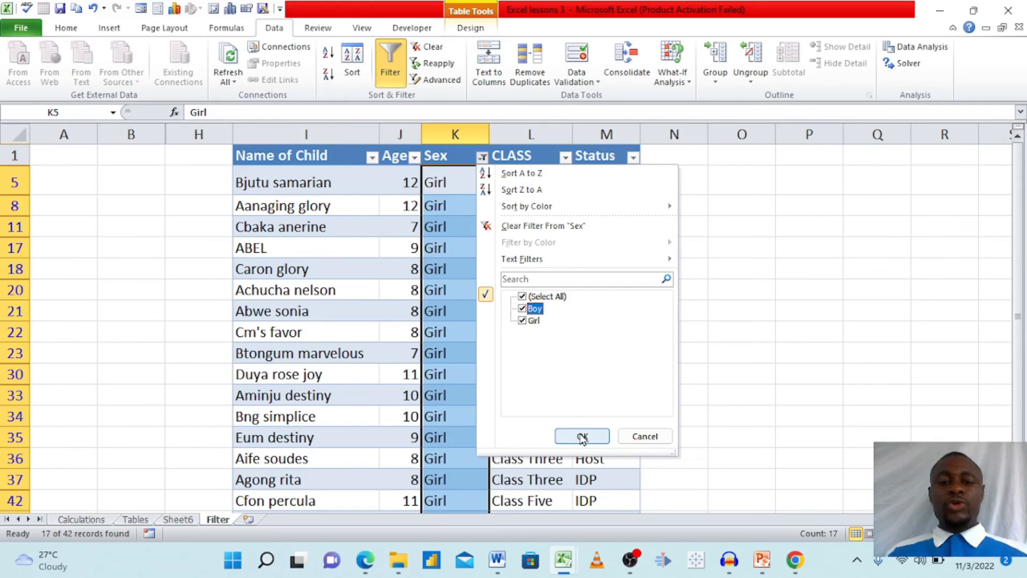
{"action": "left_click", "coordinate": [582, 436]}
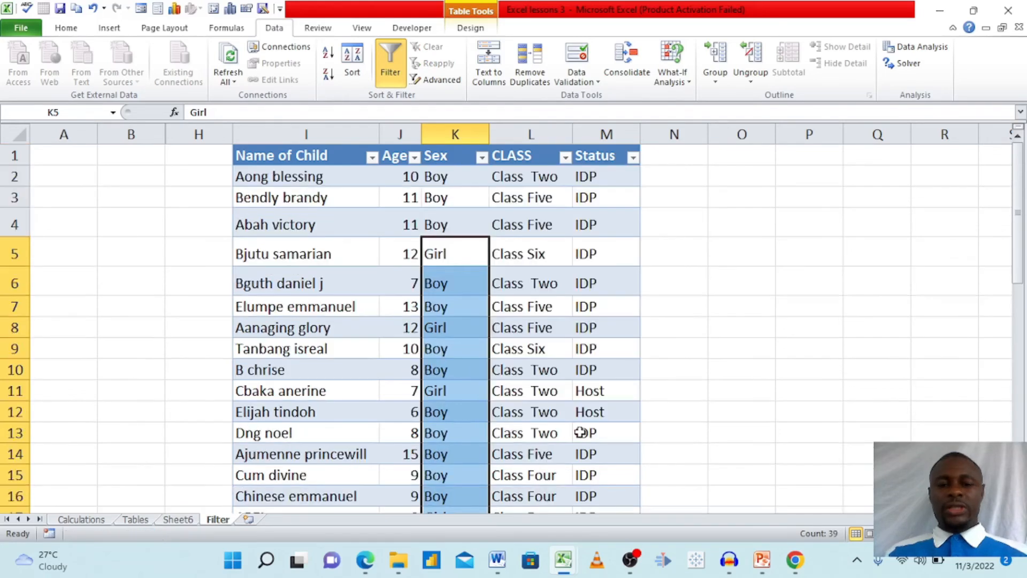
{"action": "left_click", "coordinate": [655, 259]}
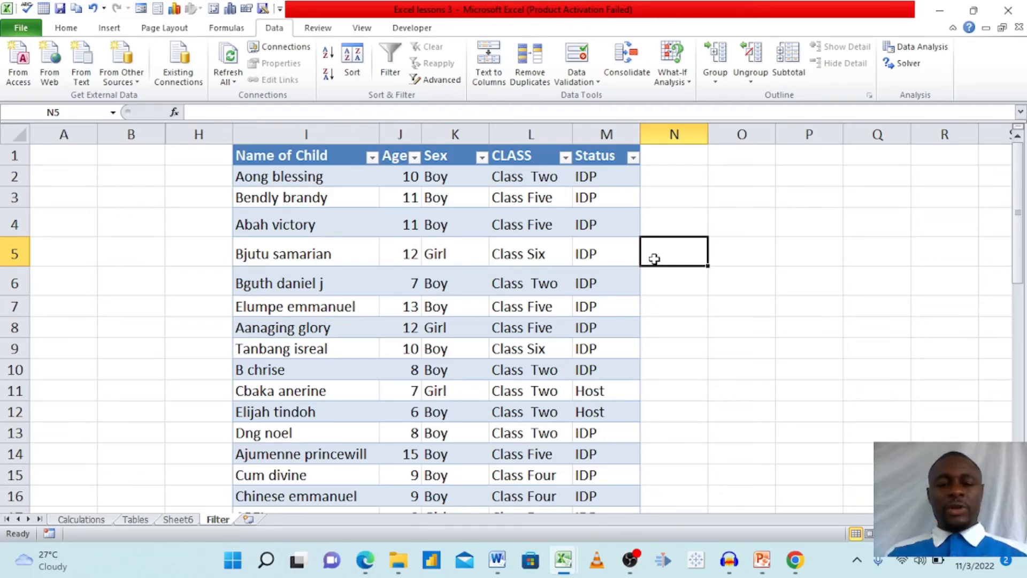
- Make O5 the active cell and filter the Status column to exclude Host, showing only IDP records
{"action": "left_click", "coordinate": [732, 251]}
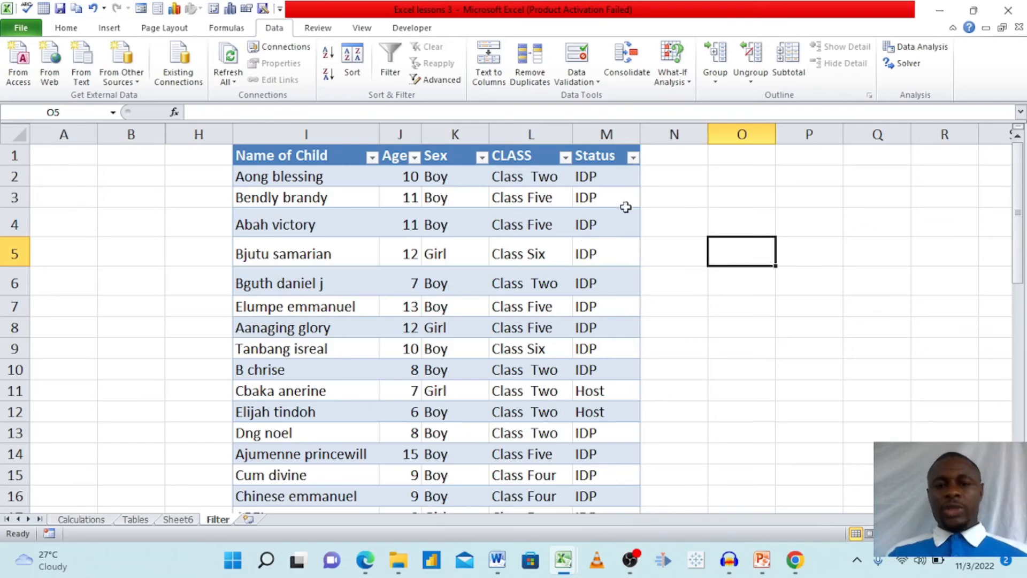
{"action": "left_click", "coordinate": [633, 158]}
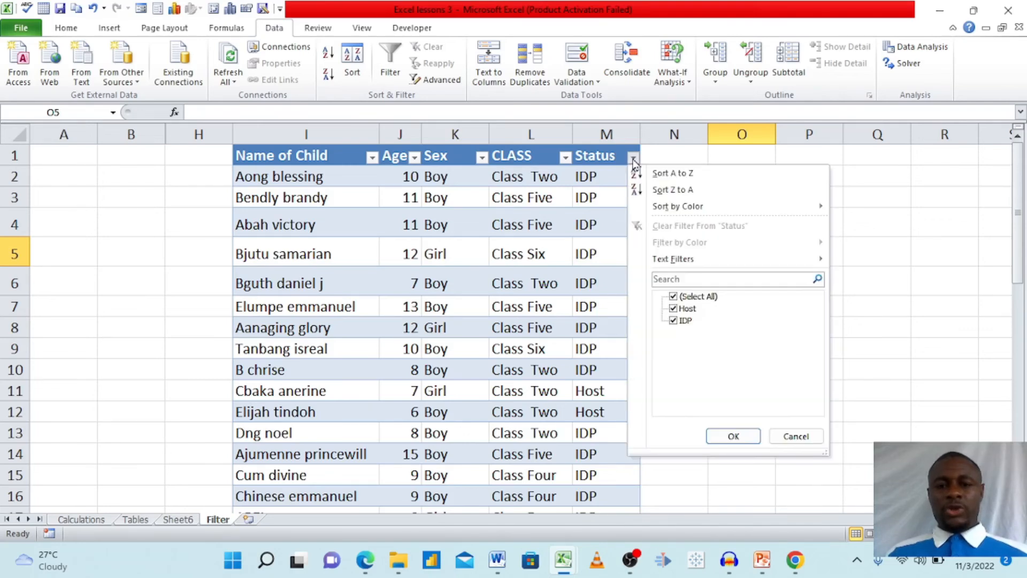
{"action": "left_click", "coordinate": [675, 308]}
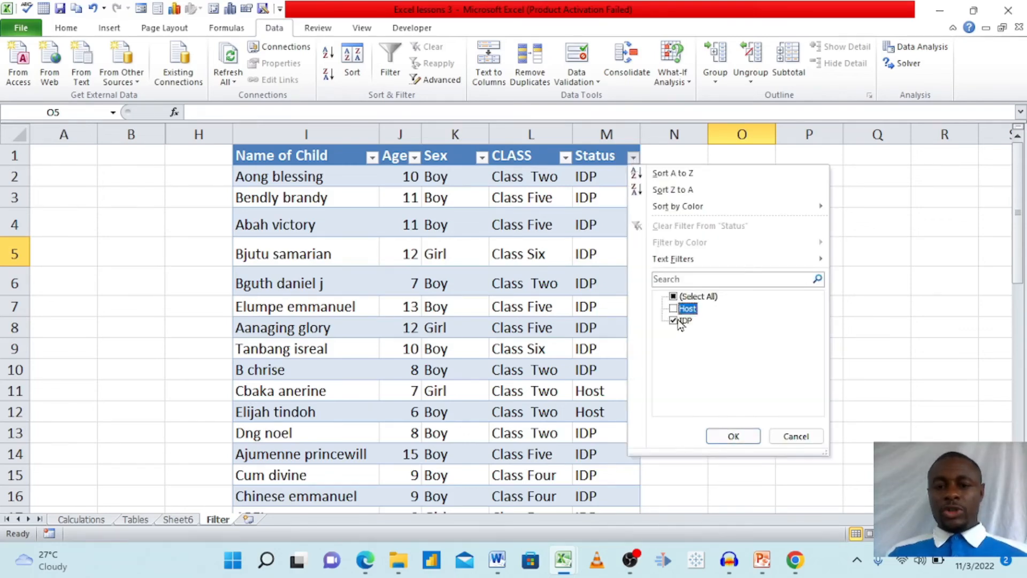
{"action": "left_click", "coordinate": [675, 322]}
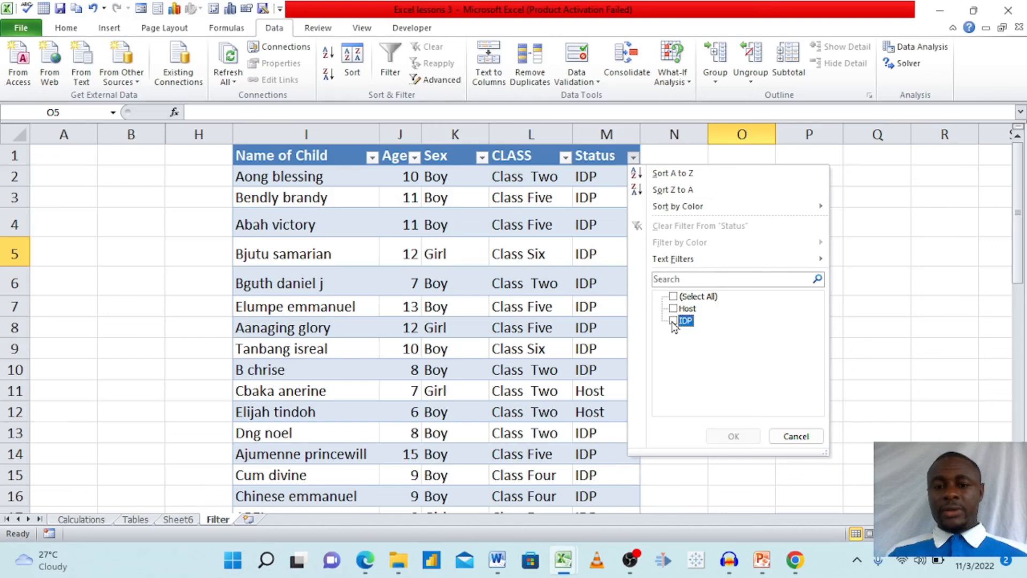
{"action": "left_click", "coordinate": [673, 321]}
{"action": "left_click", "coordinate": [724, 437]}
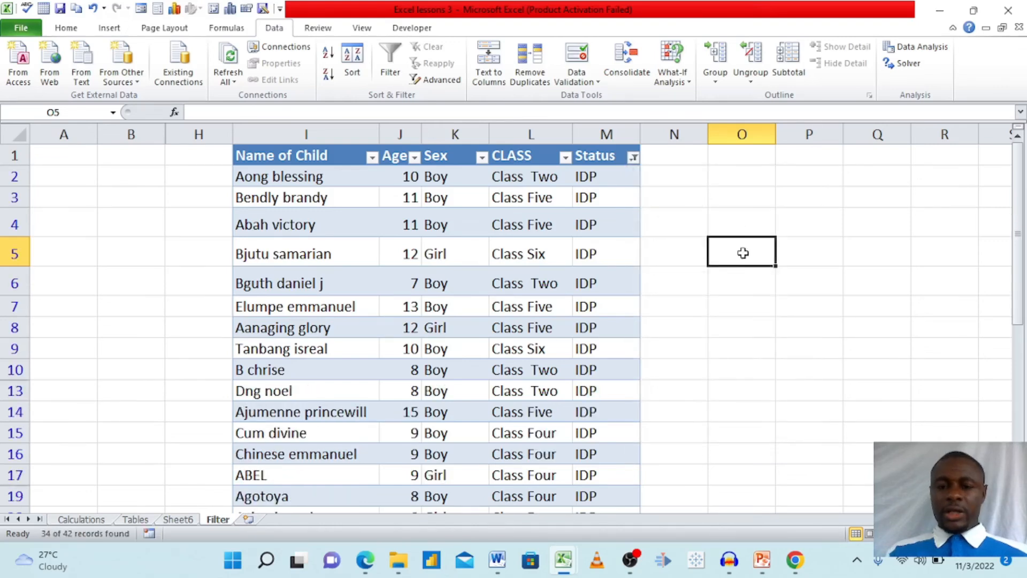
- Enter a COUNTA formula in cell O5 that counts the Status column of Table2
{"action": "type", "text": "=count"}
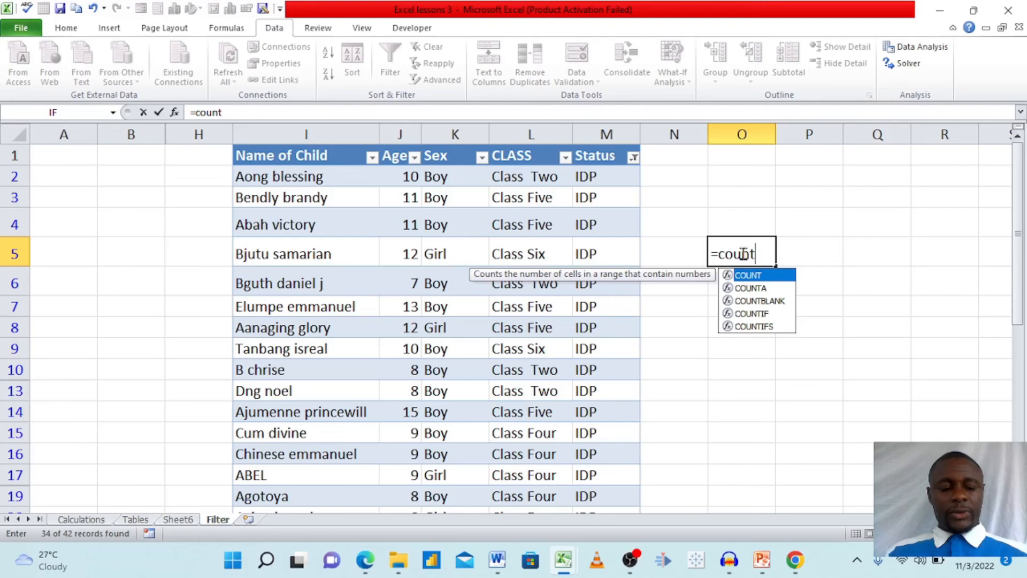
{"action": "type", "text": "a"}
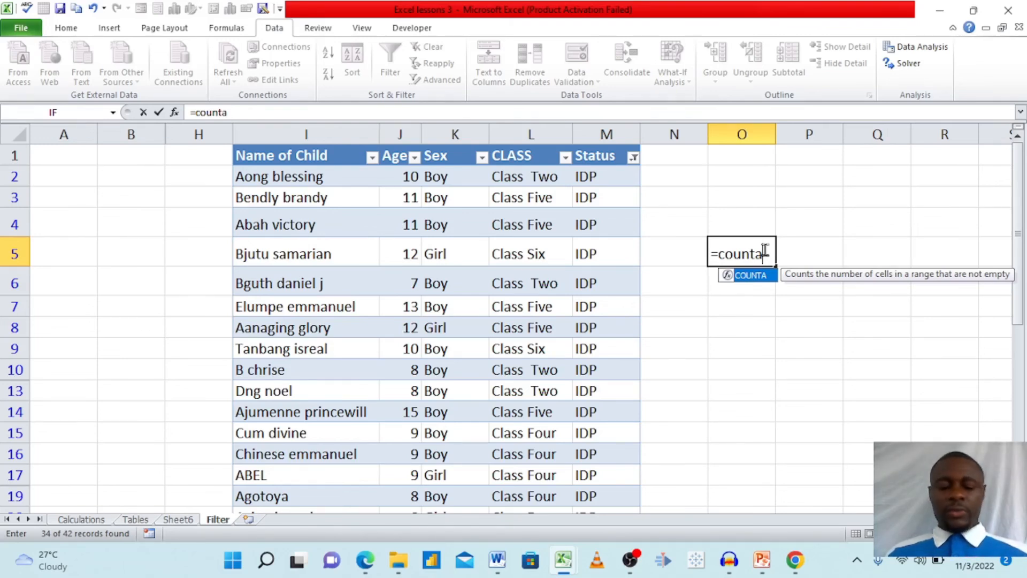
{"action": "key", "text": "Tab"}
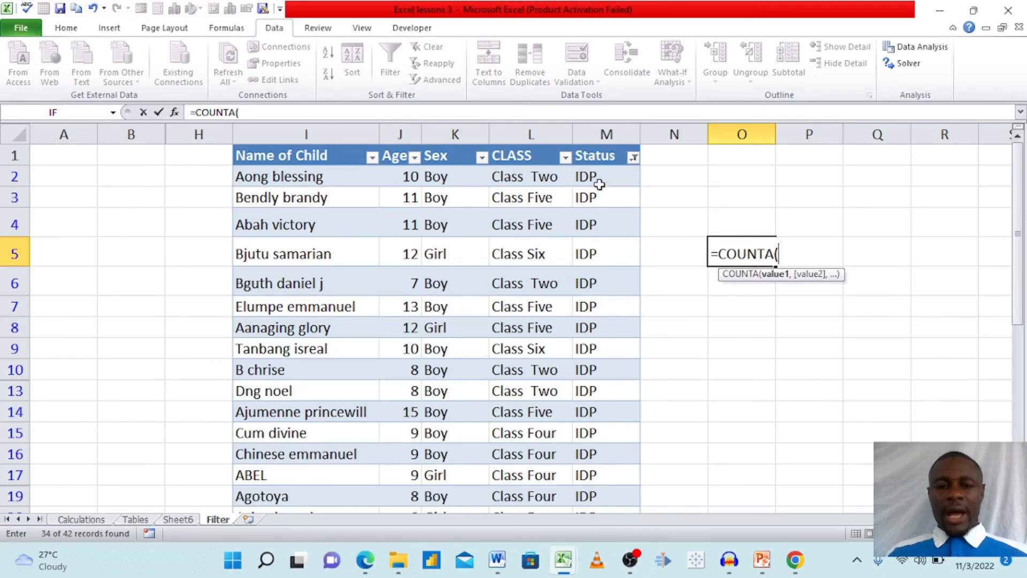
{"action": "left_click_drag", "start_coordinate": [598, 176], "coordinate": [602, 469]}
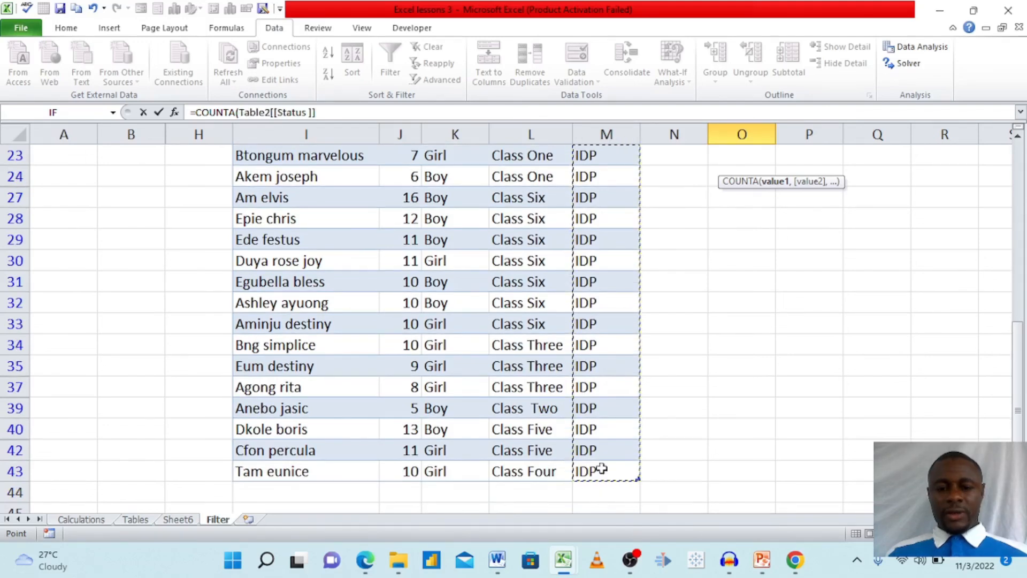
{"action": "left_click", "coordinate": [1018, 169]}
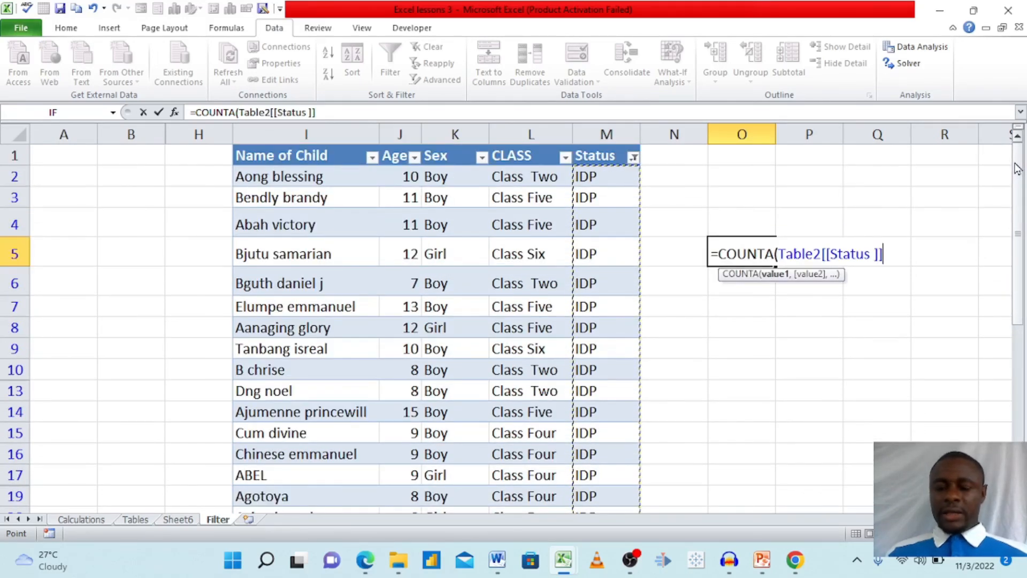
{"action": "key", "text": "Return"}
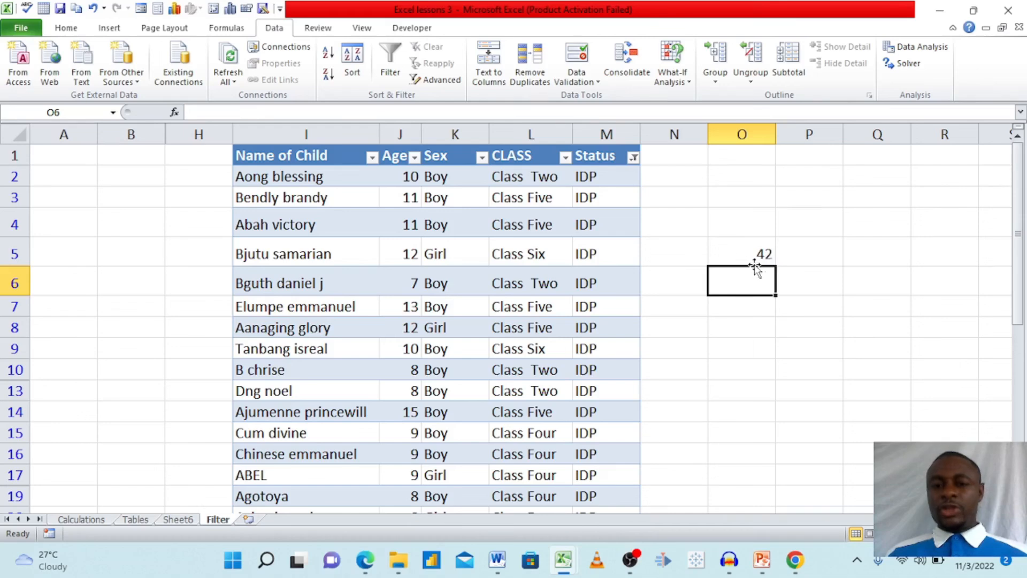
- Switch from the Filter sheet to Sheet6
{"action": "left_click", "coordinate": [594, 242]}
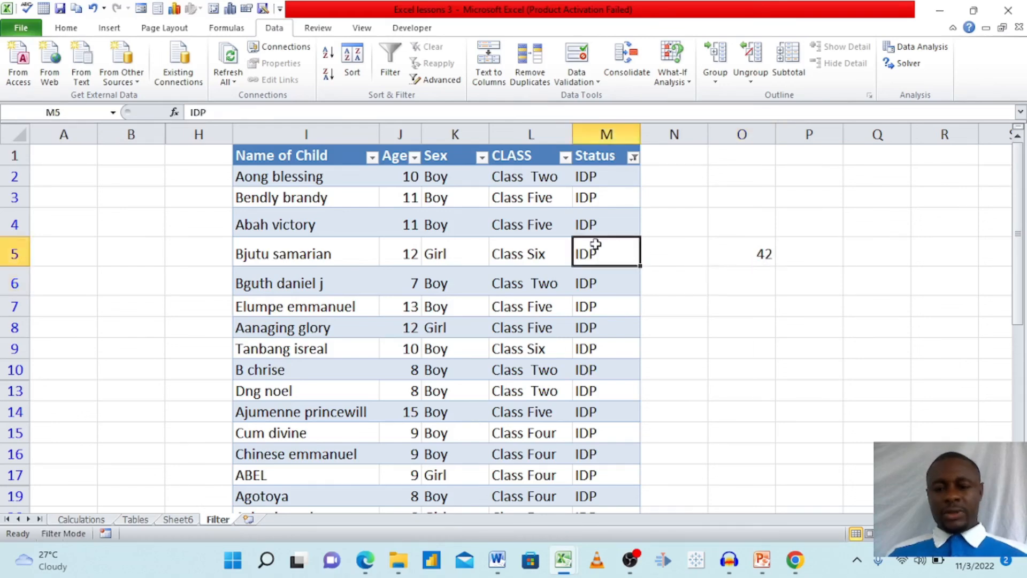
{"action": "left_click", "coordinate": [588, 211]}
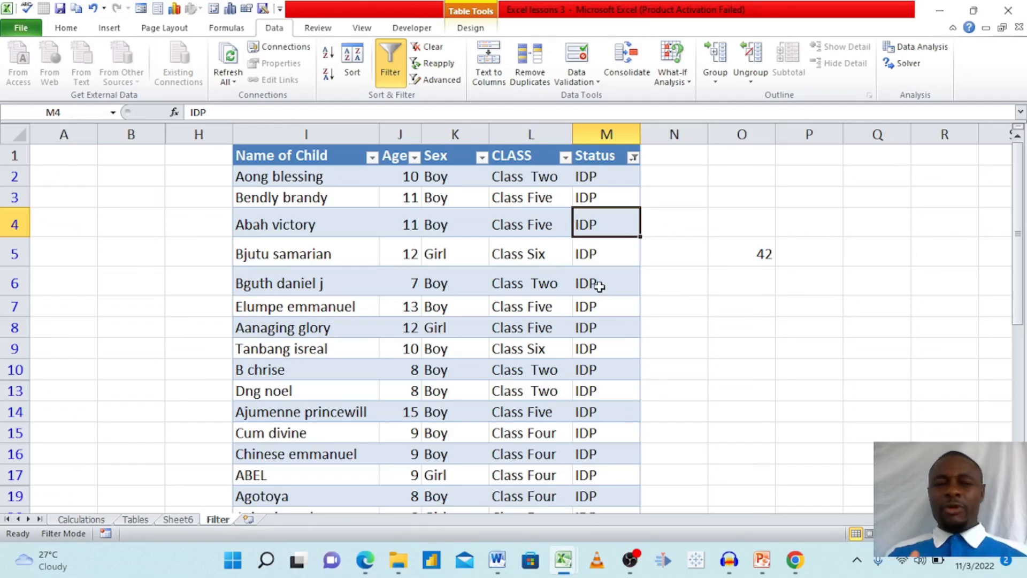
{"action": "key", "text": "ctrl+Page_Up"}
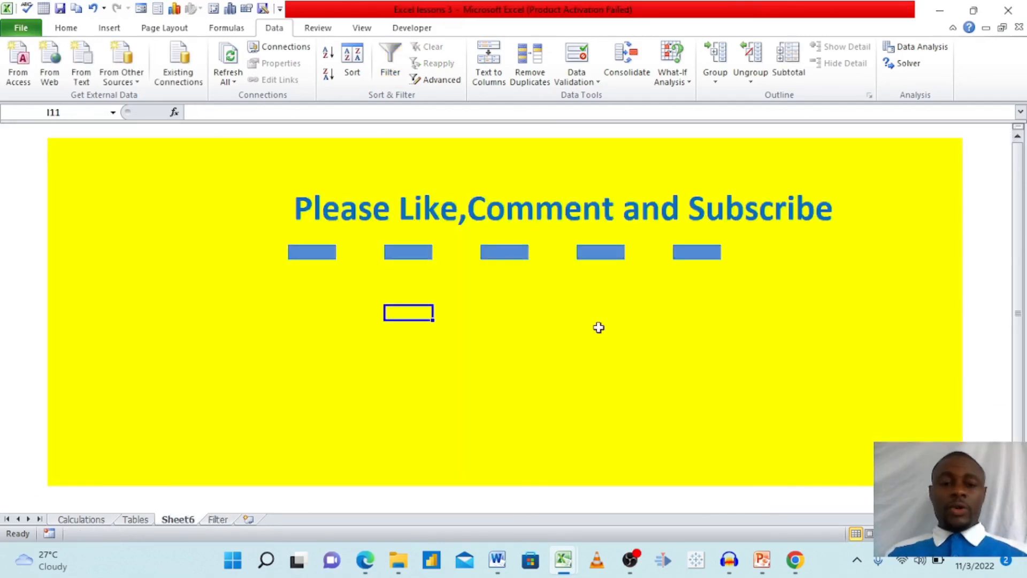